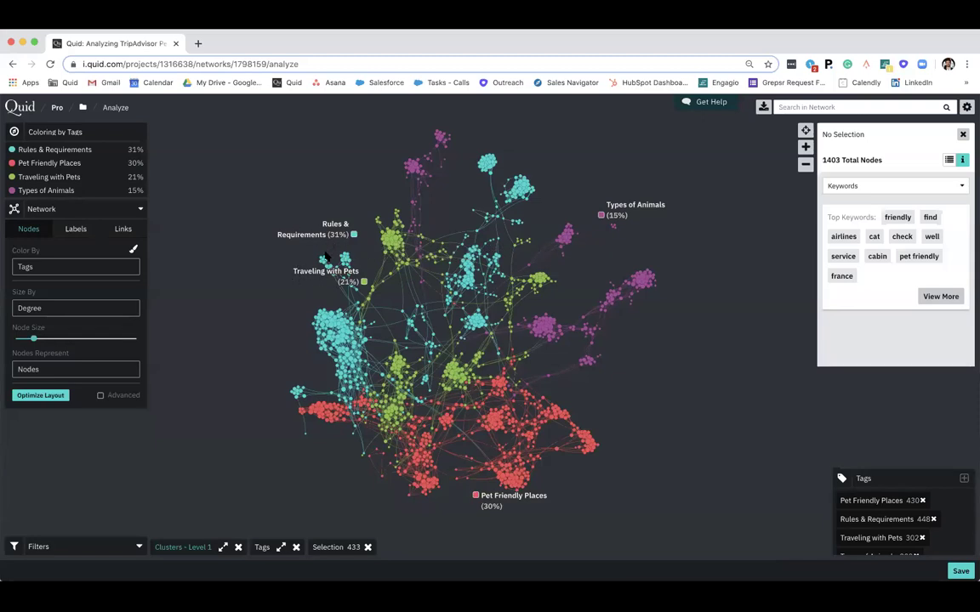
Zoom in on the cyan Rules & Requirements cluster near the Traveling with Pets label
mouse_move(326, 258)
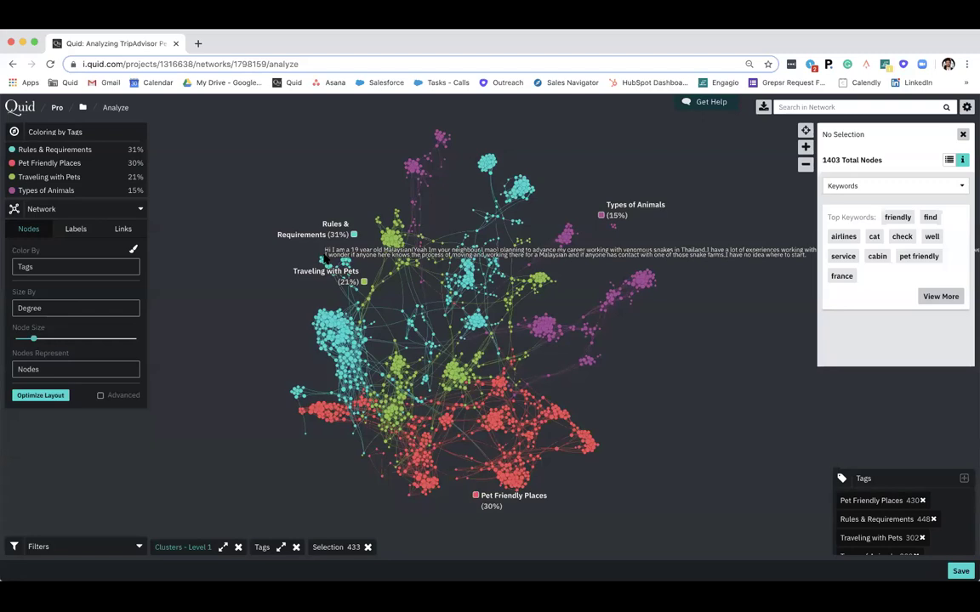
scroll(325, 258, "up", 5)
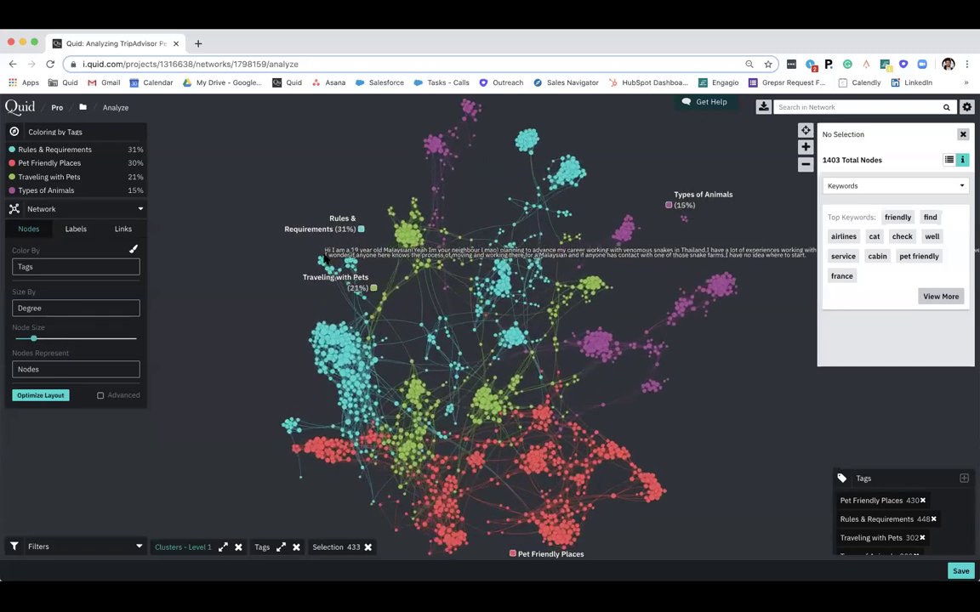
scroll(325, 257, "up", 3)
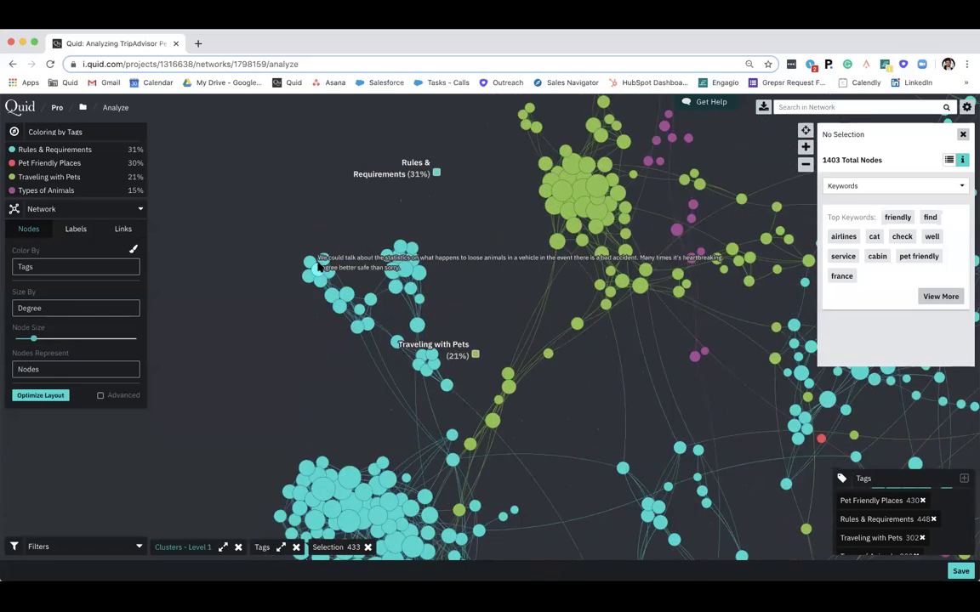
Open the 'Wow - 20 pages and counting!' post and expand its full description text
left_click(323, 259)
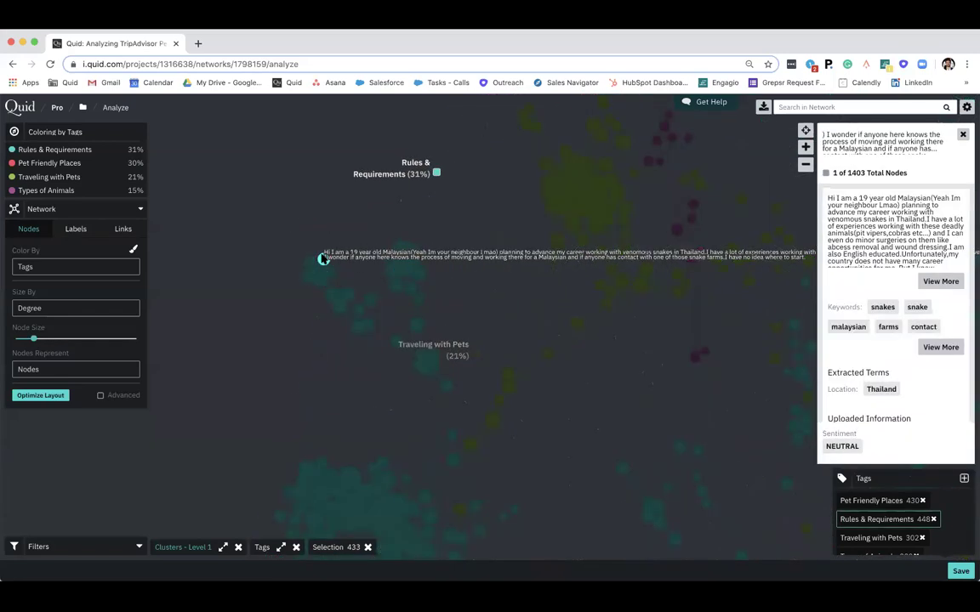
left_click(397, 342)
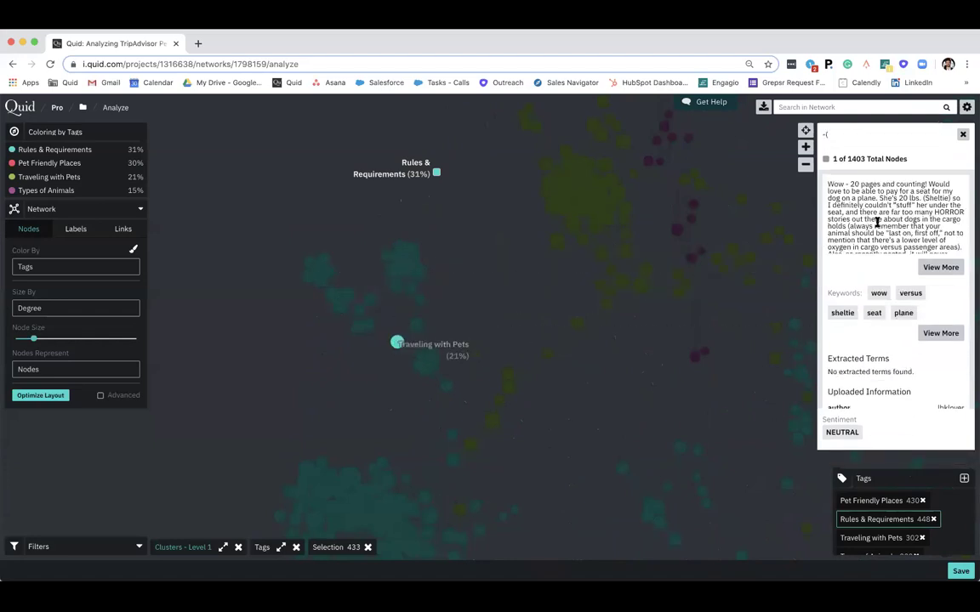
scroll(877, 221, "down", 1)
scroll(877, 221, "up", 1)
left_click(937, 269)
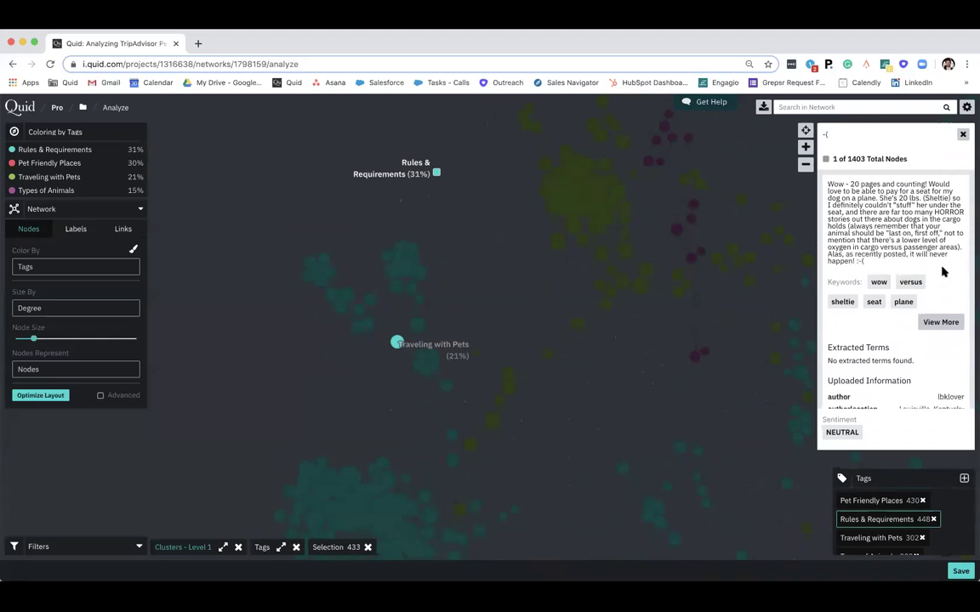
scroll(897, 241, "down", 1)
scroll(897, 241, "up", 1)
Review the post's Uploaded Information fields, highlighting the Traveling with Pets forum name
scroll(893, 272, "down", 3)
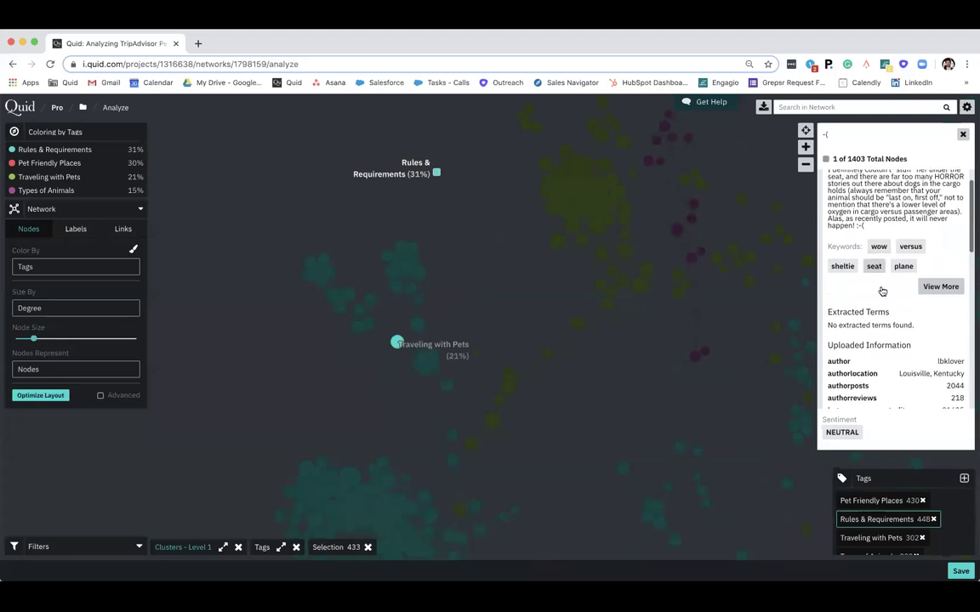
scroll(882, 292, "down", 5)
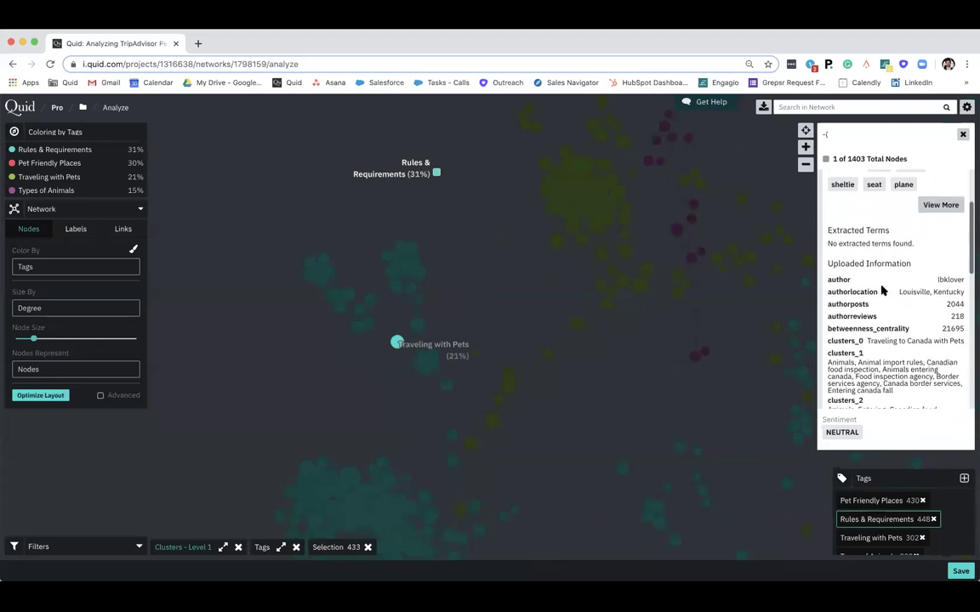
scroll(882, 292, "down", 3)
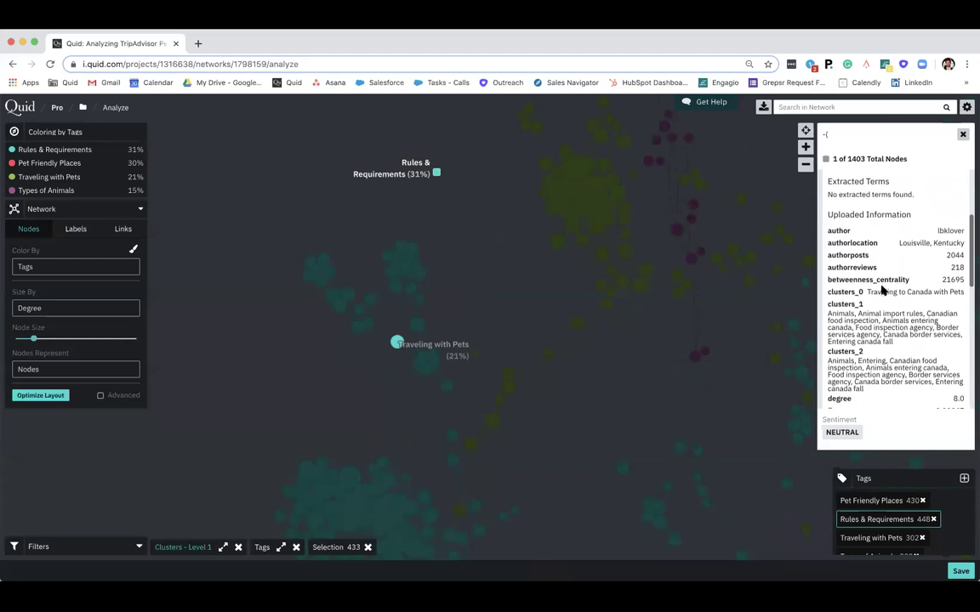
scroll(882, 292, "down", 1)
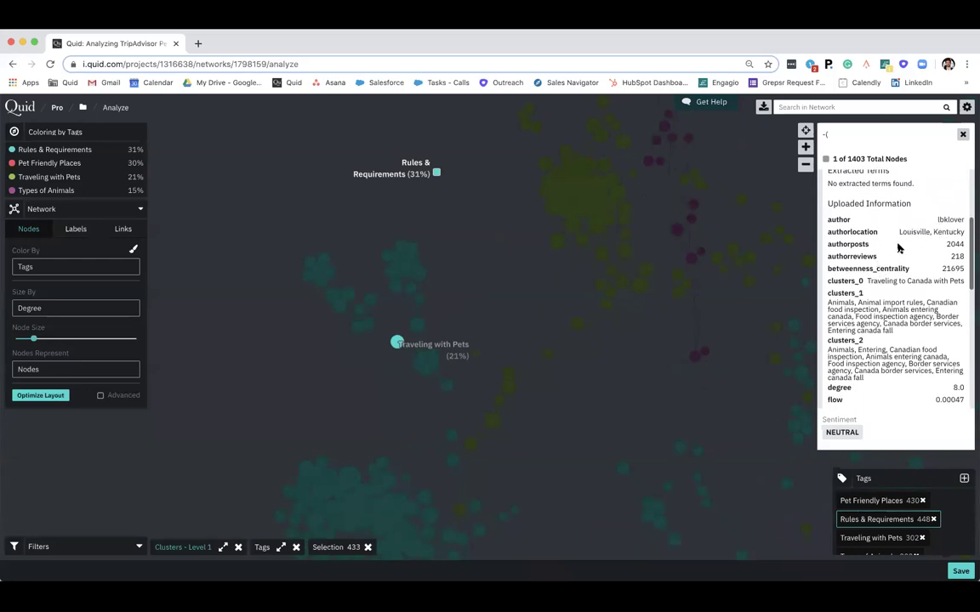
scroll(922, 275, "down", 2)
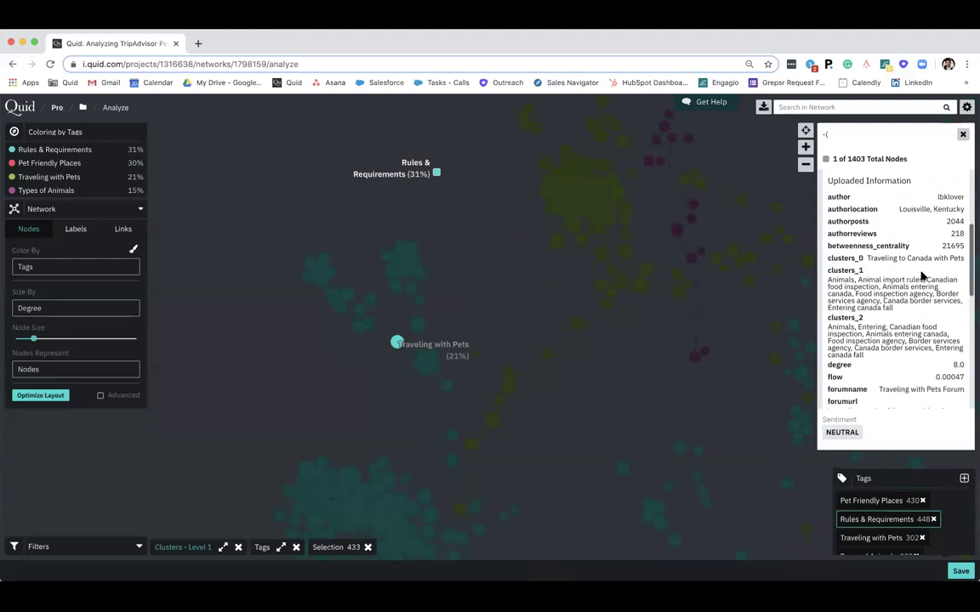
scroll(922, 274, "down", 12)
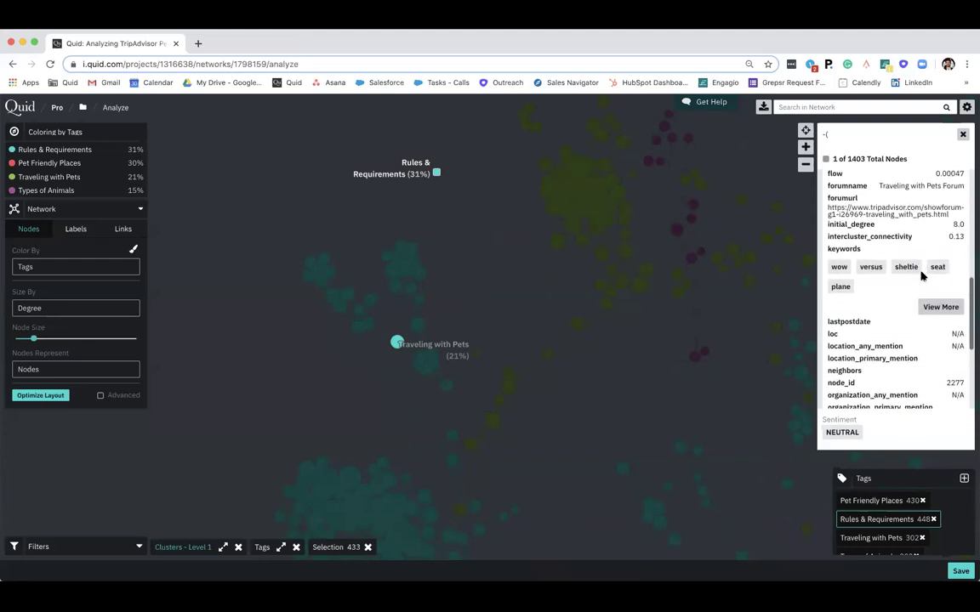
scroll(922, 273, "up", 2)
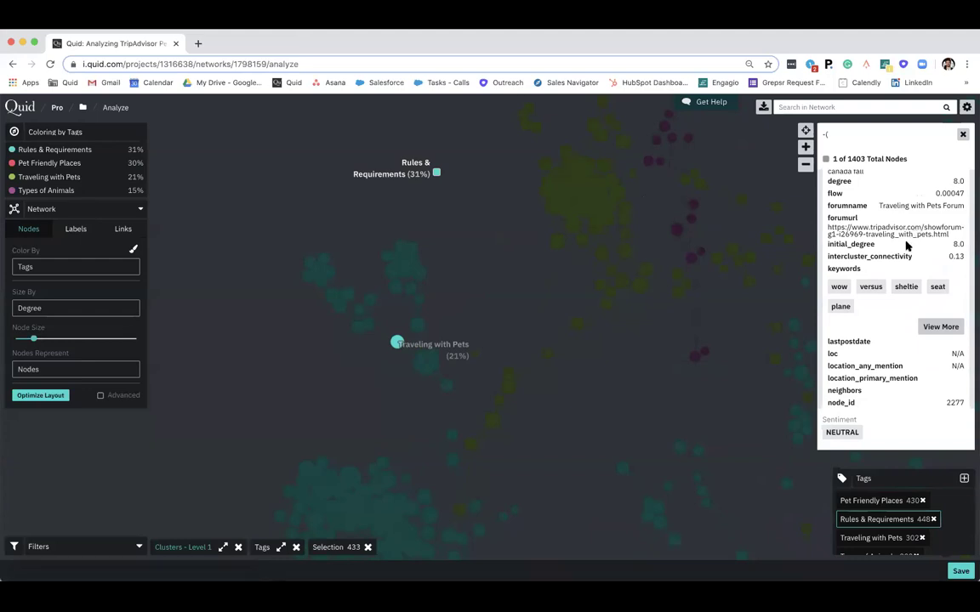
left_click_drag(880, 206, 964, 205)
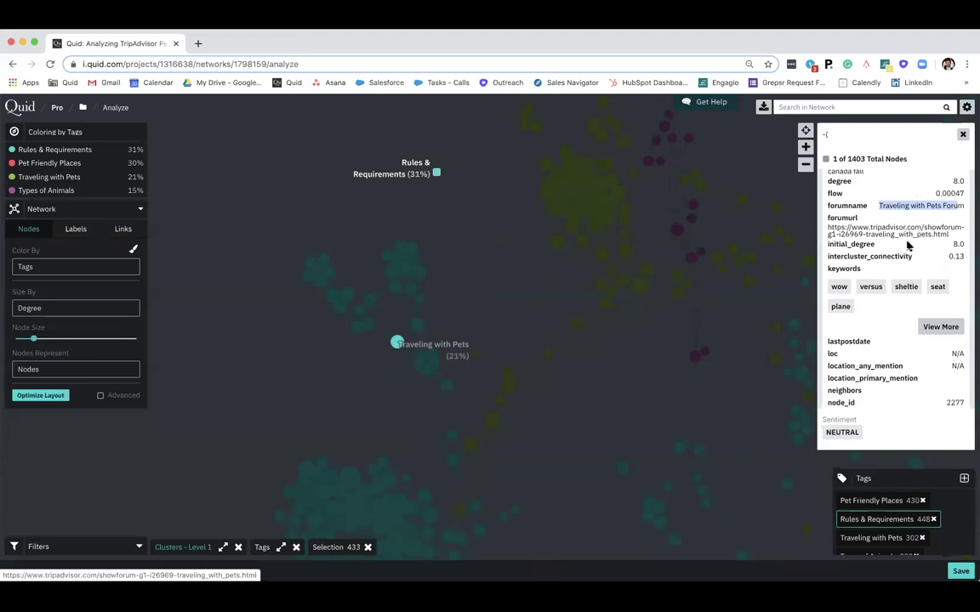
Scroll through the remaining metadata, then clear the node selection to show all 1403 nodes
scroll(915, 256, "down", 3)
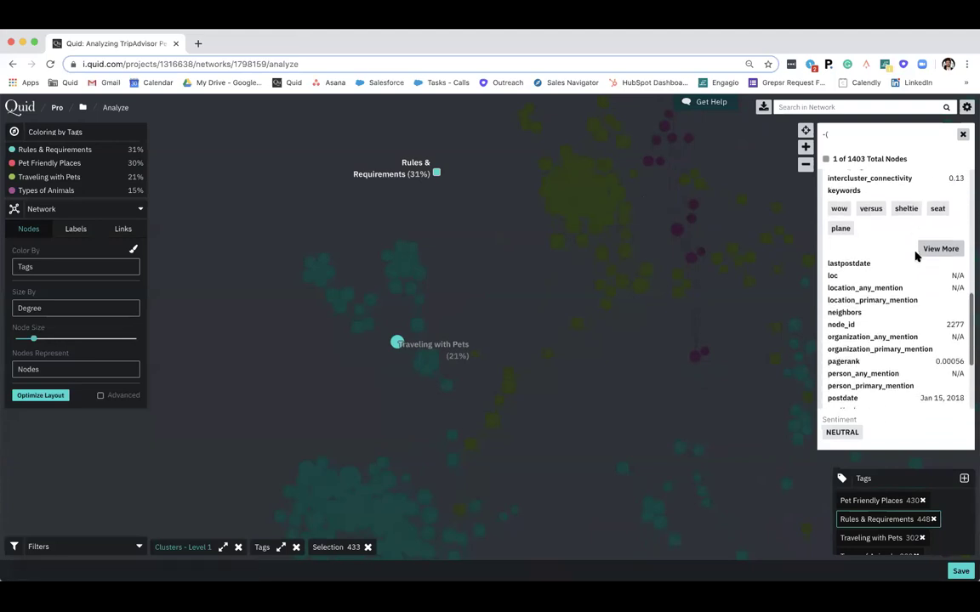
scroll(916, 257, "down", 4)
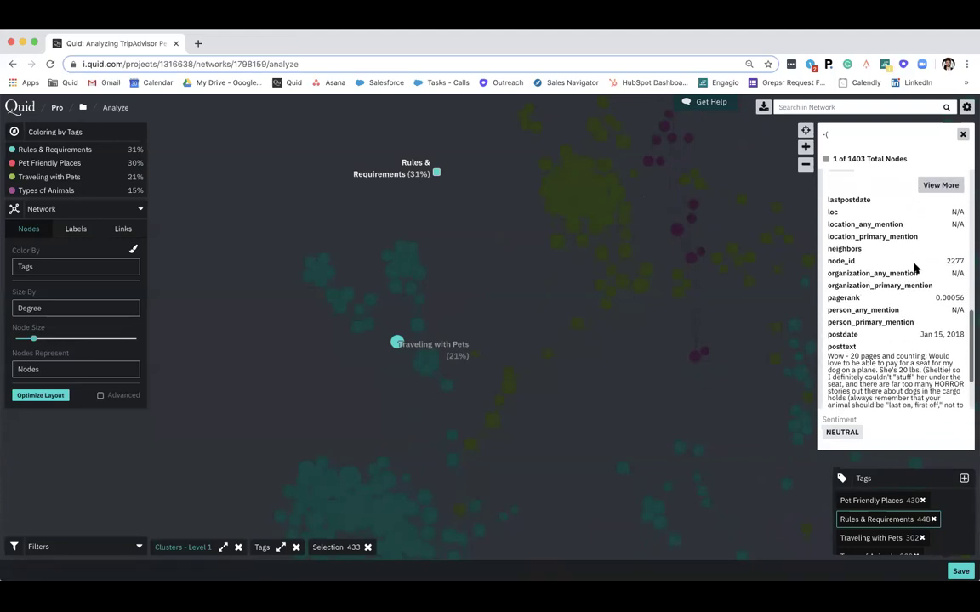
scroll(900, 330, "down", 3)
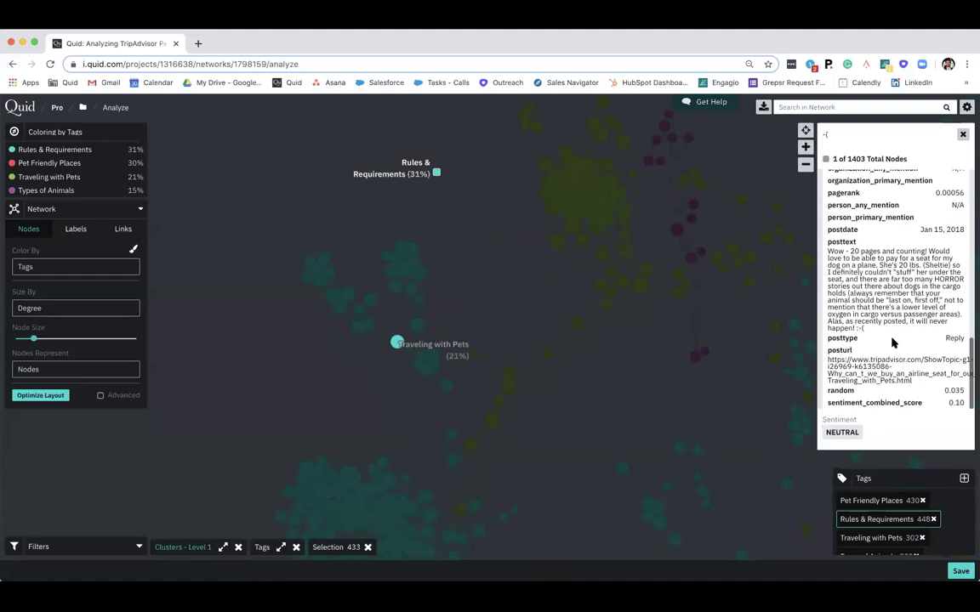
left_click(609, 378)
Zoom out and pan left until the whole tag-coloured network, including Pet Friendly Places, fits the view
scroll(472, 295, "down", 1)
scroll(474, 295, "down", 5)
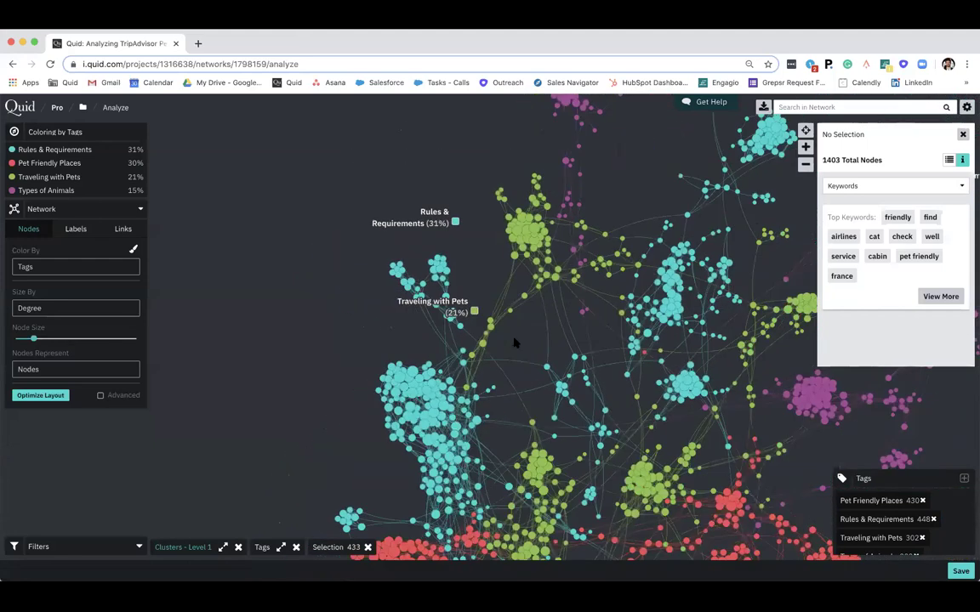
scroll(502, 304, "right", 3)
scroll(502, 303, "down", 1)
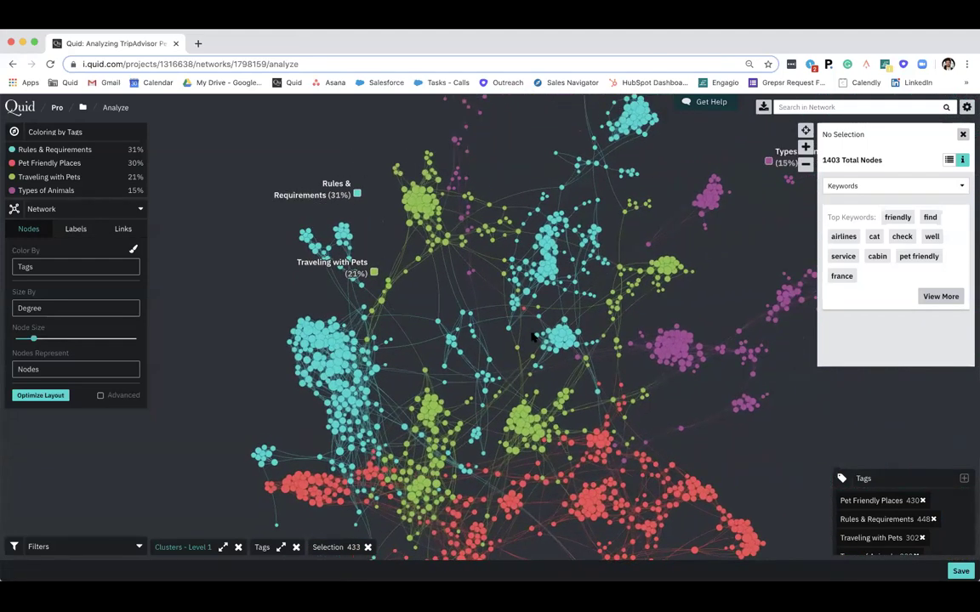
left_click_drag(661, 320, 640, 318)
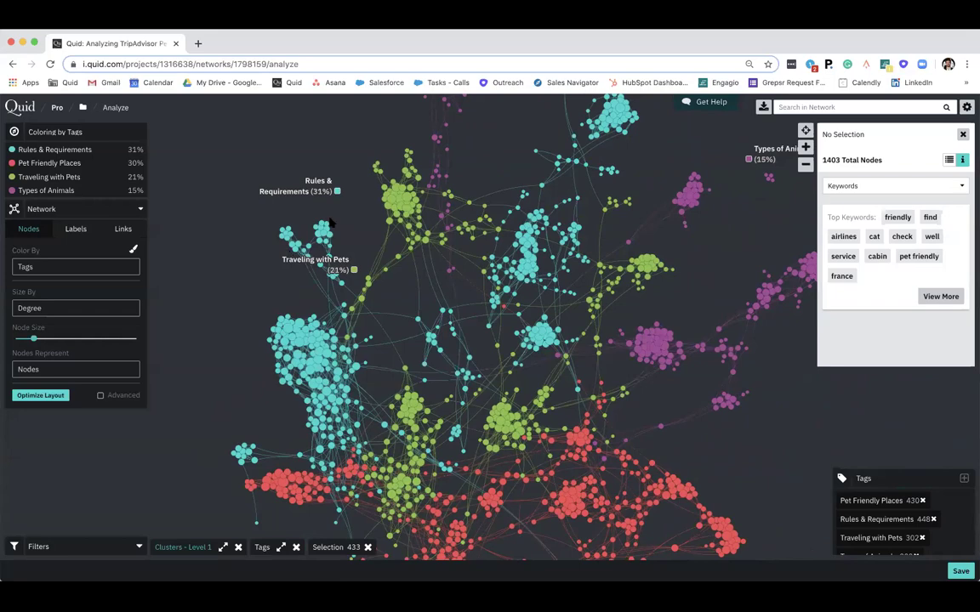
mouse_move(305, 172)
scroll(347, 211, "down", 5)
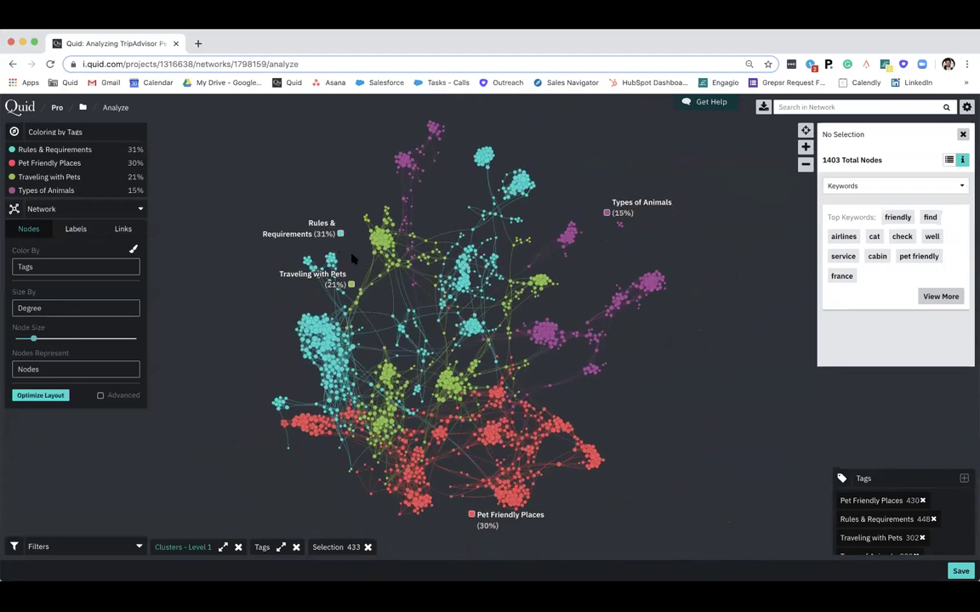
scroll(353, 258, "up", 2)
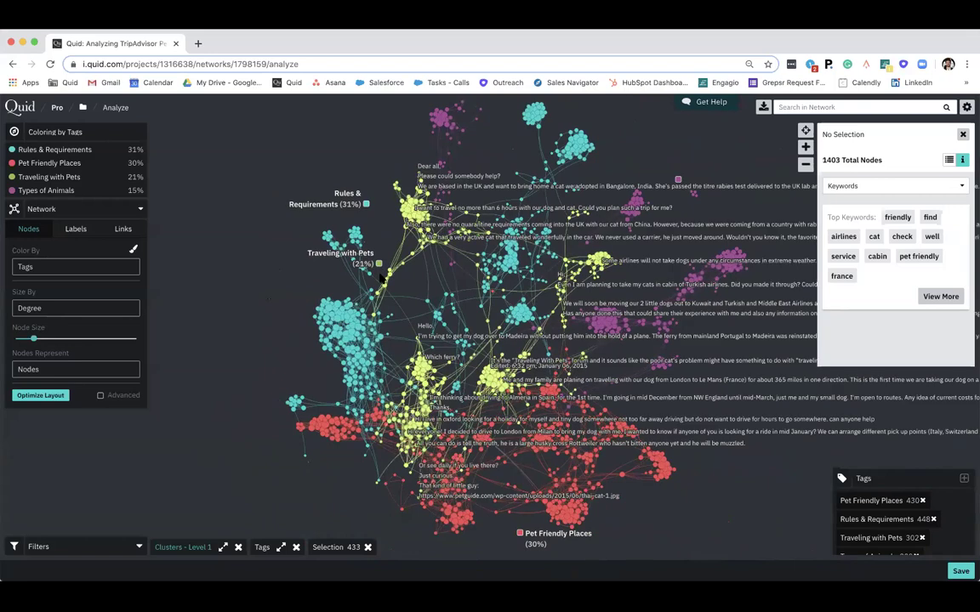
mouse_move(368, 277)
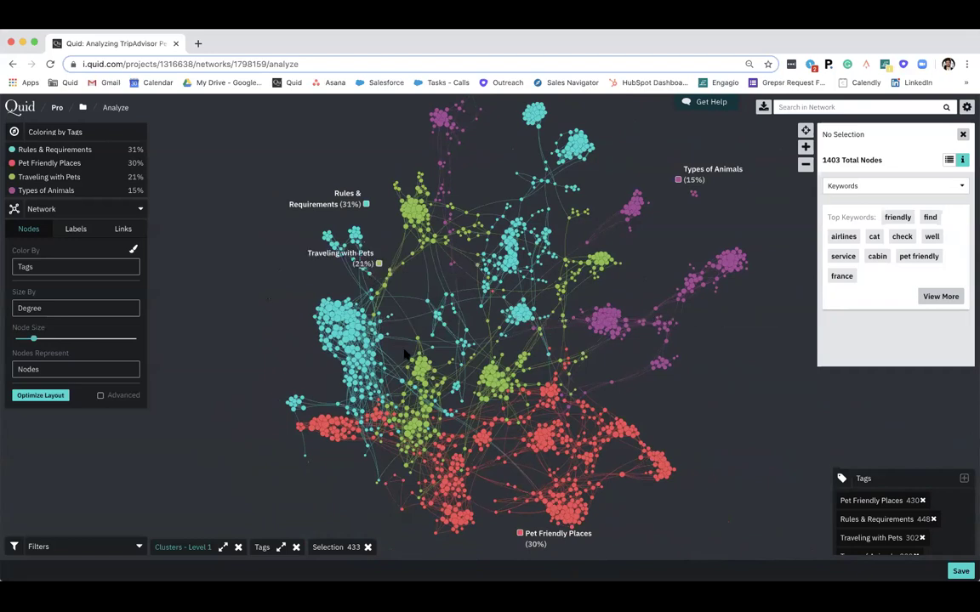
mouse_move(417, 338)
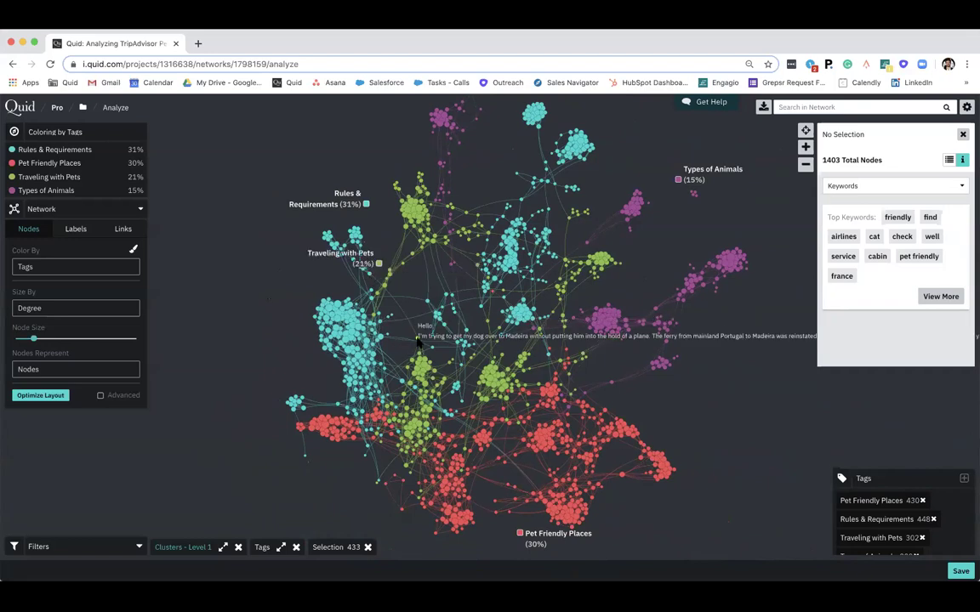
right_click(418, 339)
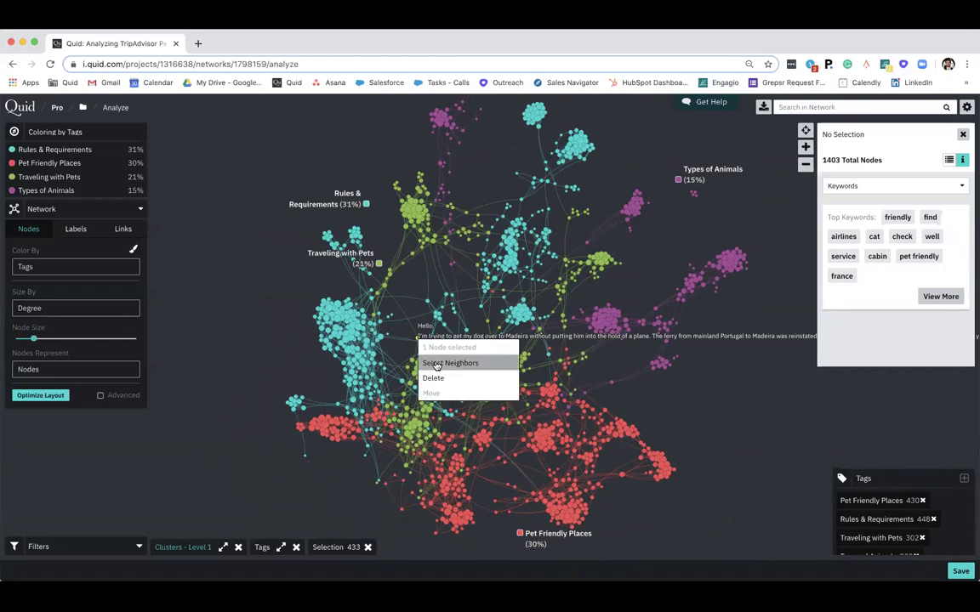
left_click(436, 366)
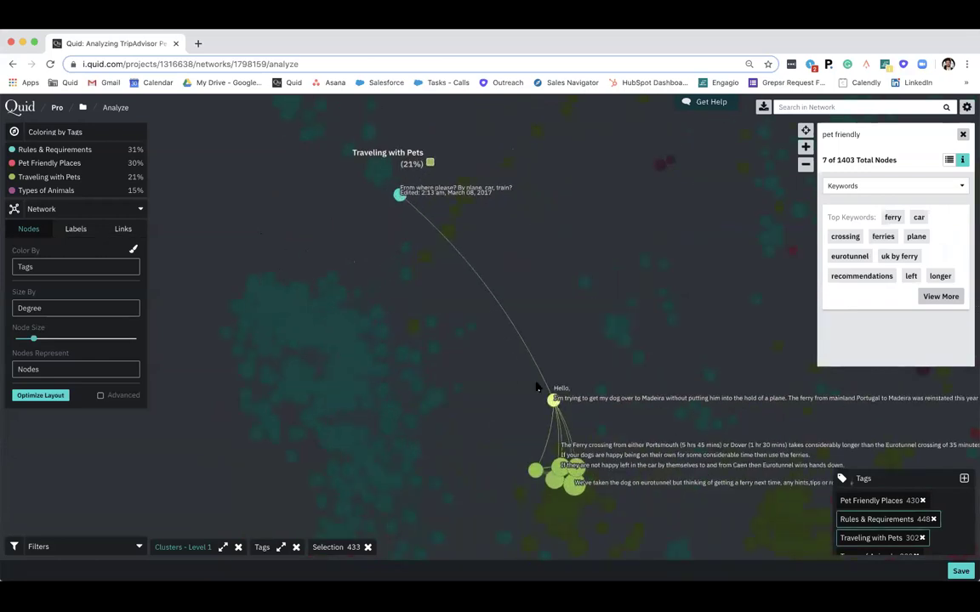
left_click_drag(516, 364, 470, 322)
scroll(472, 321, "down", 3)
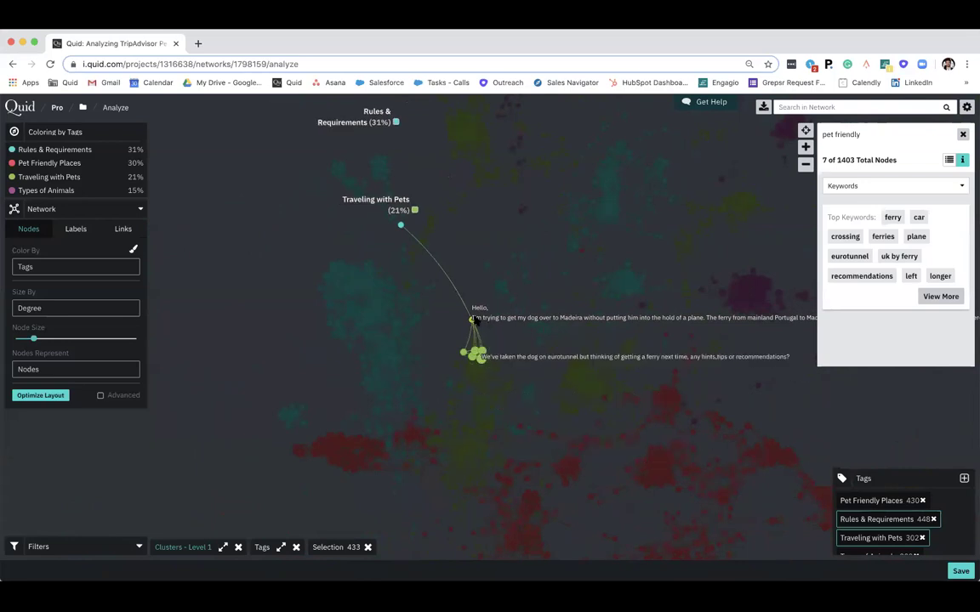
left_click(457, 355)
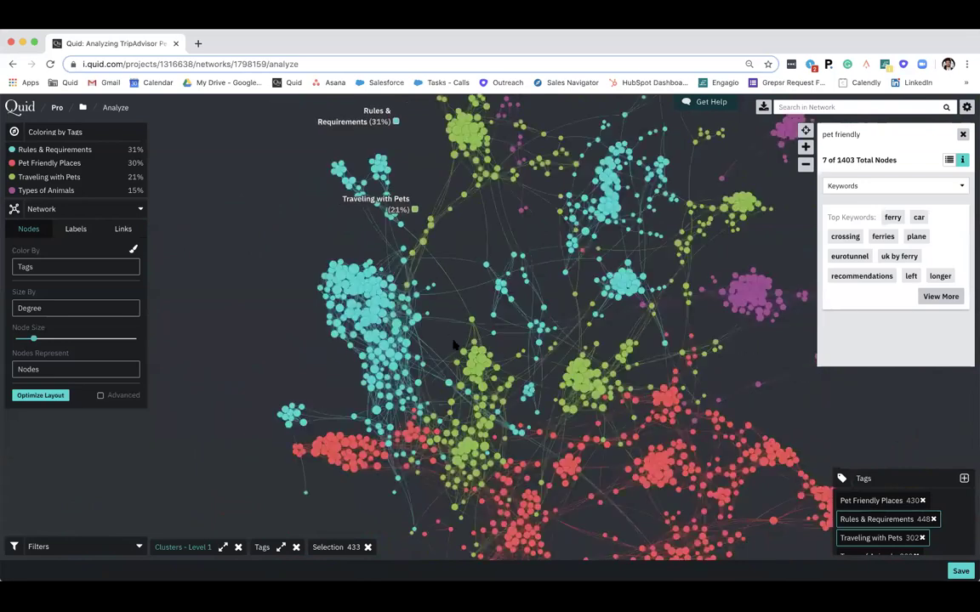
scroll(456, 400, "down", 1)
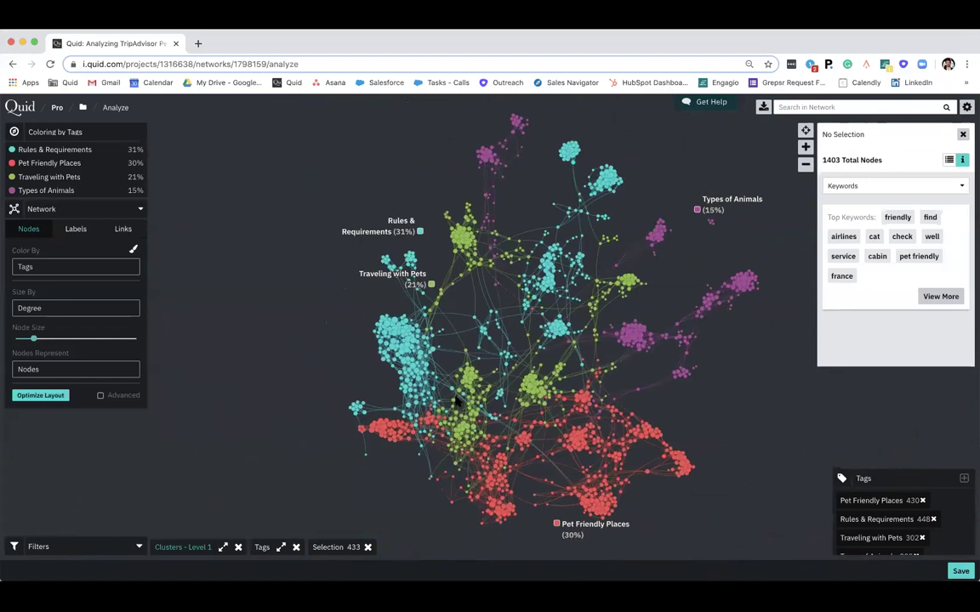
right_click(466, 350)
left_click(479, 372)
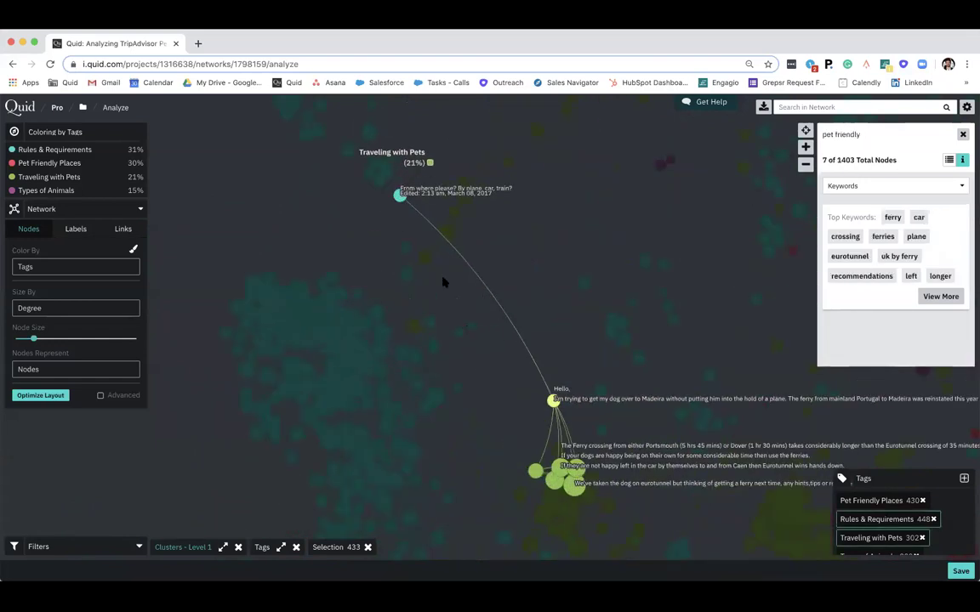
scroll(407, 204, "up", 2)
scroll(407, 209, "down", 5)
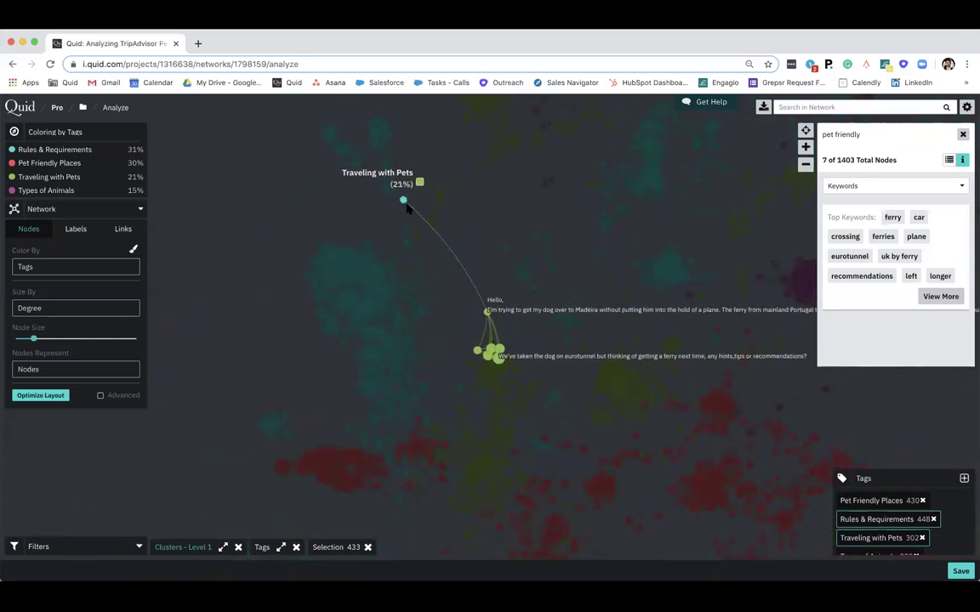
scroll(406, 205, "down", 1)
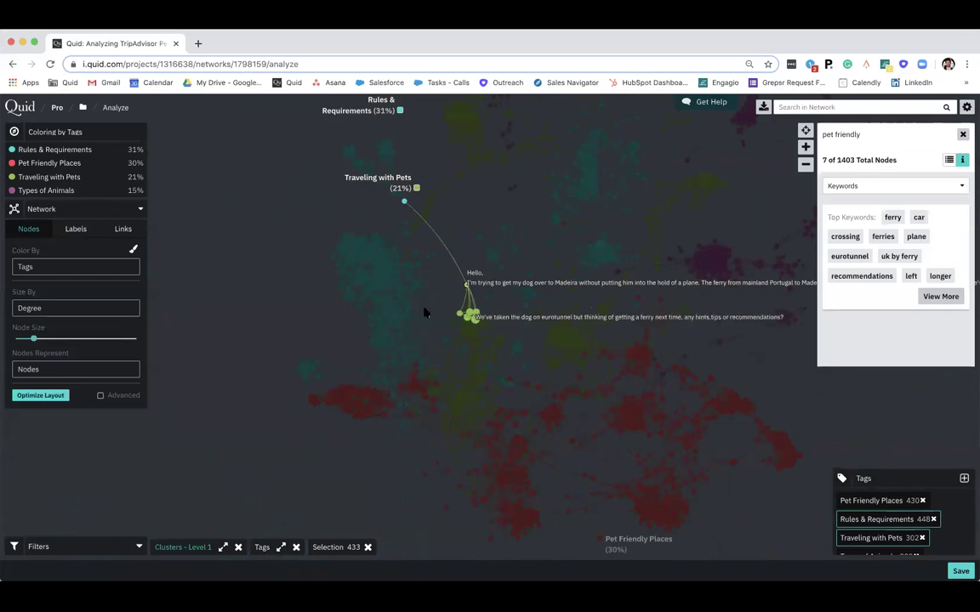
left_click(435, 324)
scroll(436, 324, "down", 5)
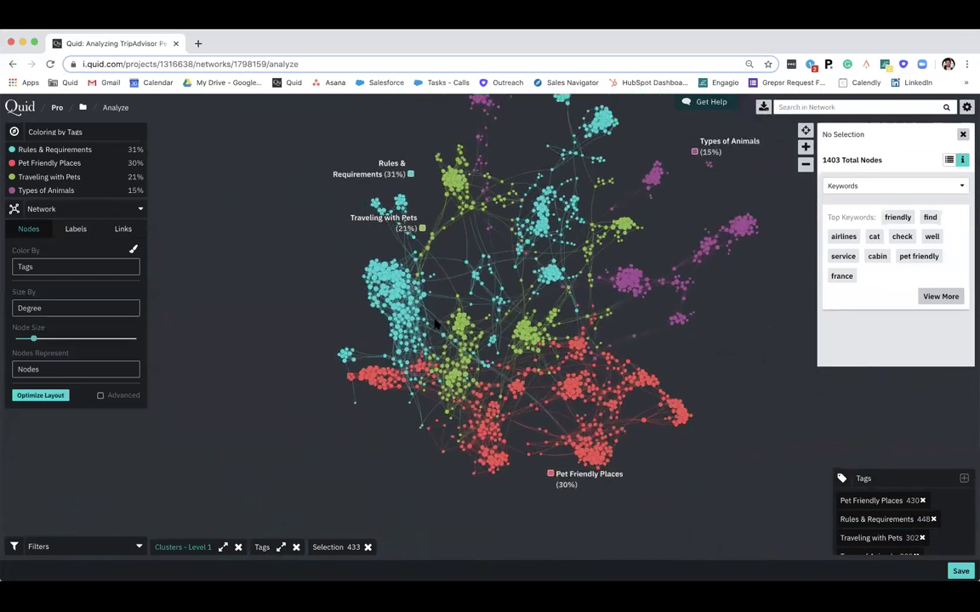
mouse_move(715, 345)
left_mouse_down()
mouse_move(679, 388)
mouse_move(715, 363)
left_mouse_up()
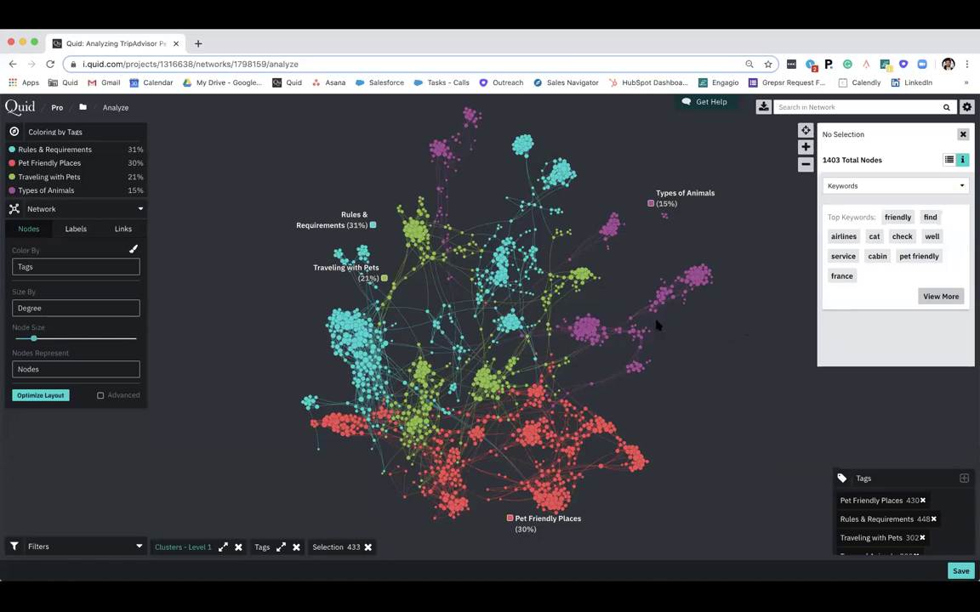
Set Color By to Clusters, showing topics like Pet Passport, Europe Ferry and Flying with Cats
mouse_move(371, 226)
left_click(76, 267)
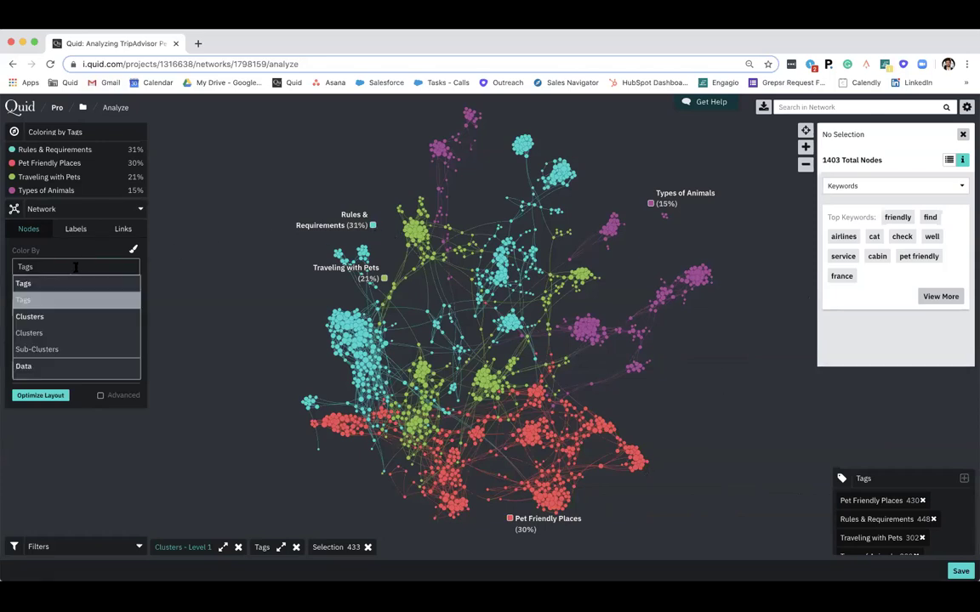
left_click(29, 332)
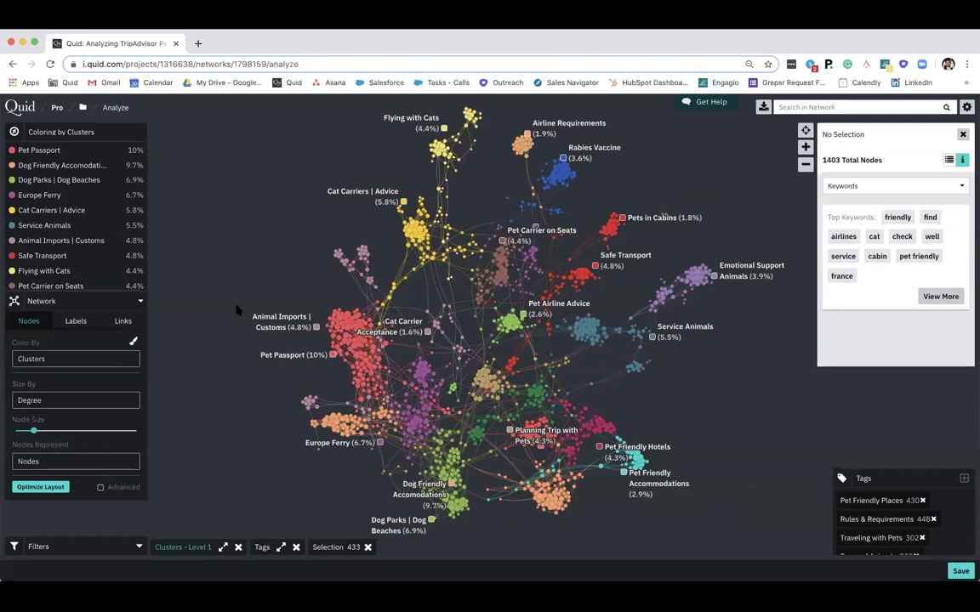
left_click_drag(700, 406, 688, 411)
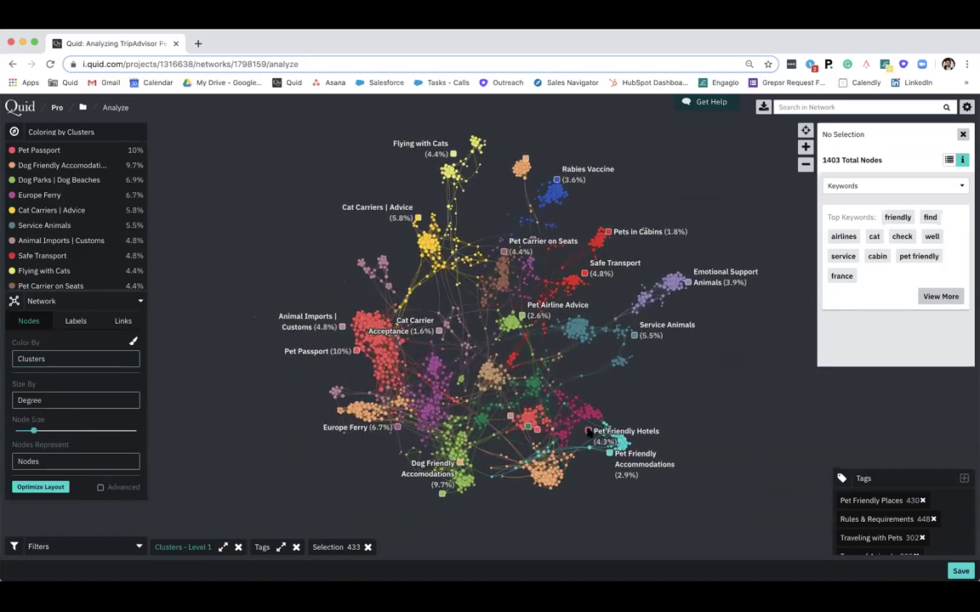
mouse_move(609, 451)
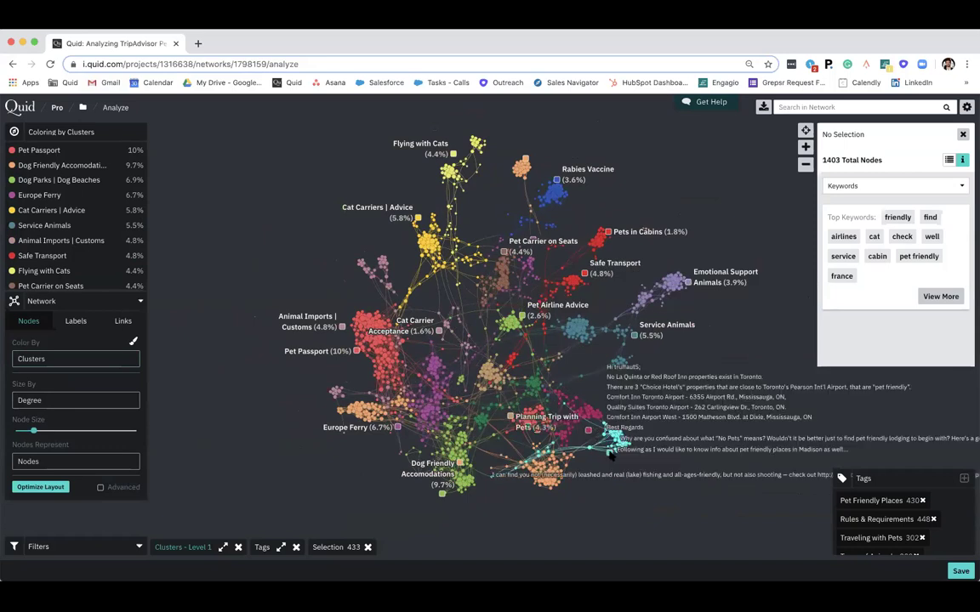
mouse_move(418, 219)
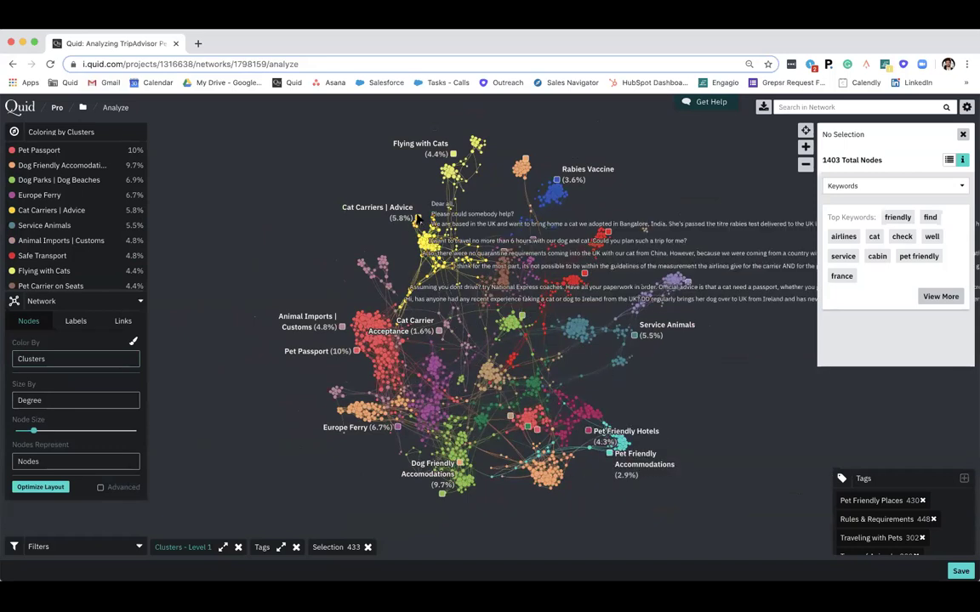
mouse_move(342, 331)
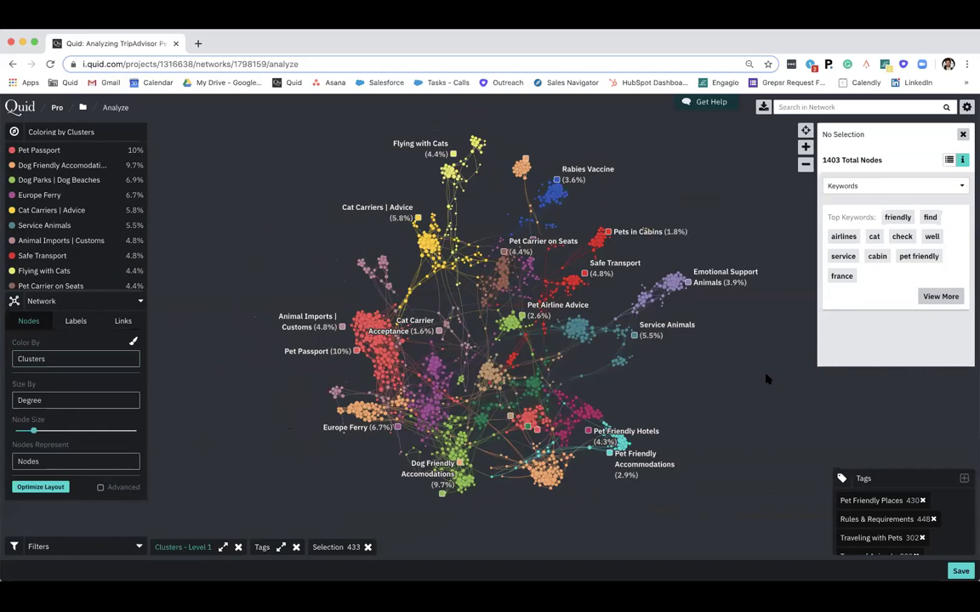
Recolour the network by Tags and isolate only the 430 Pet Friendly Places posts
left_click(82, 360)
left_click(72, 391)
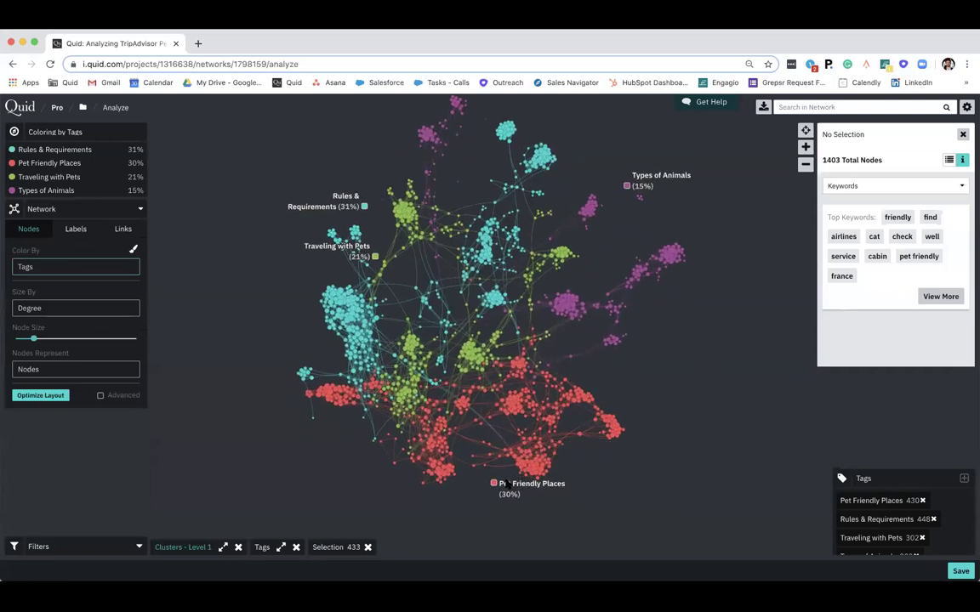
left_click(494, 485)
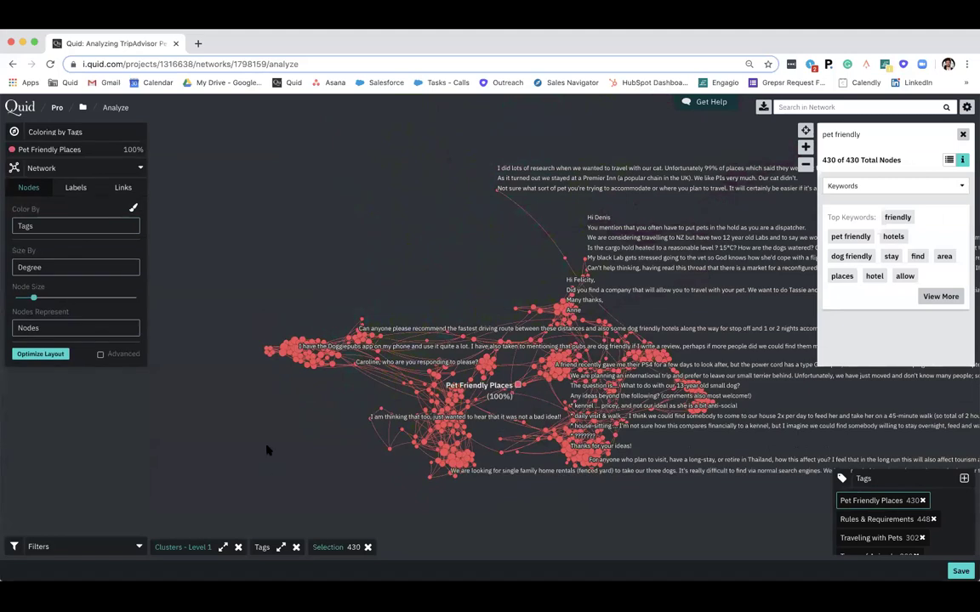
left_click(271, 450)
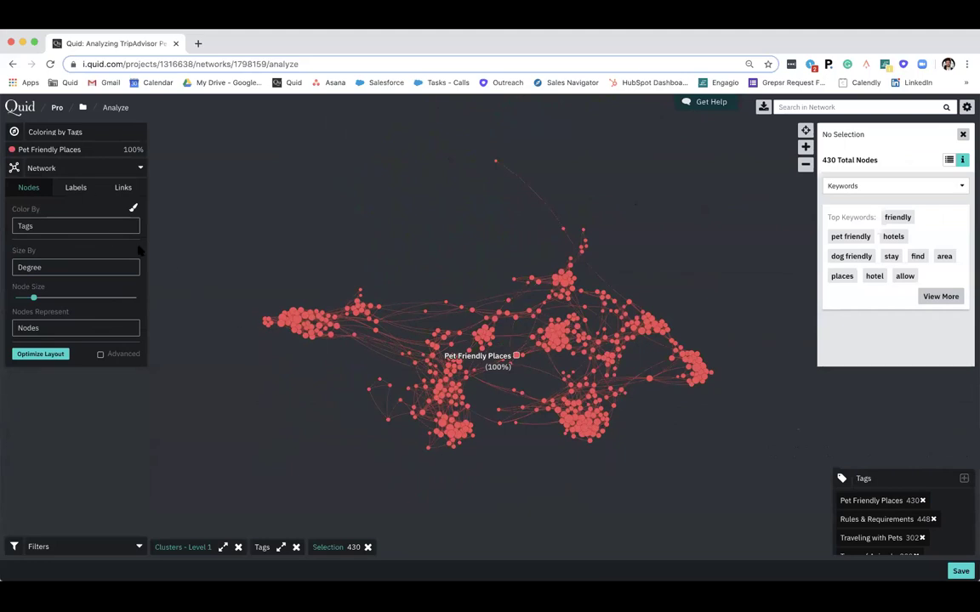
Colour the 430 Pet Friendly Places posts by Clusters, led by Dog Friendly Accommodations at 31%
left_click(77, 225)
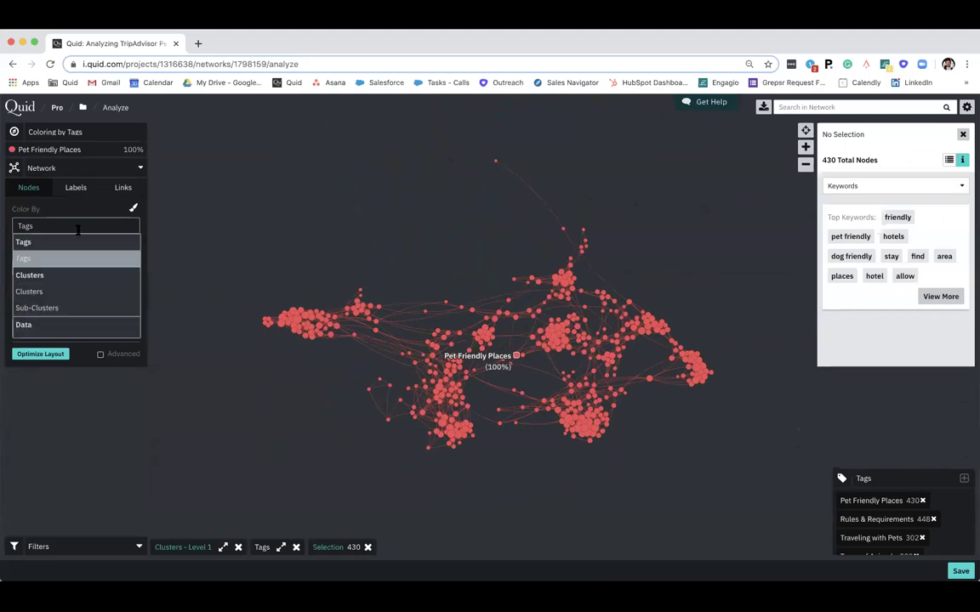
left_click(52, 291)
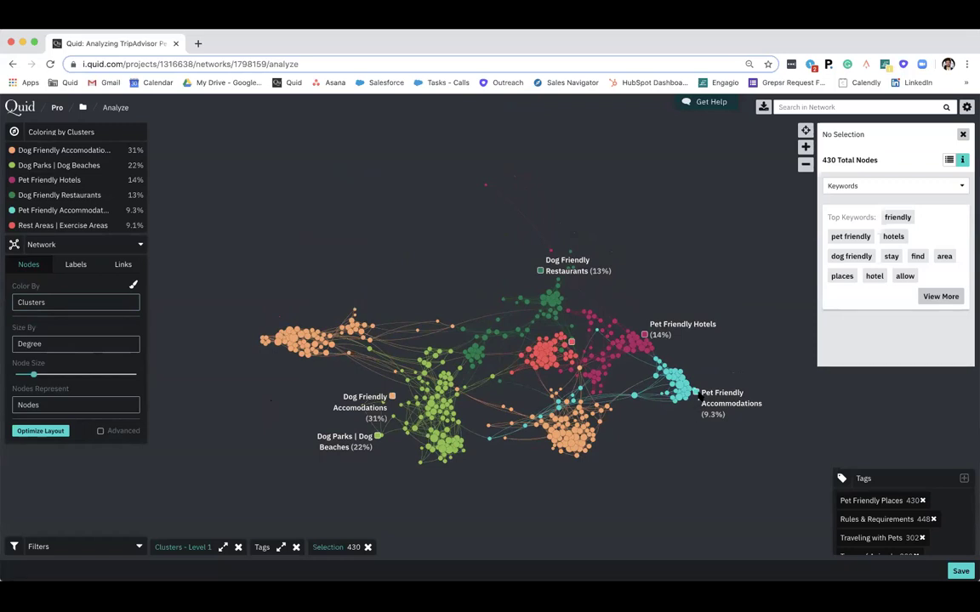
mouse_move(699, 396)
mouse_move(644, 338)
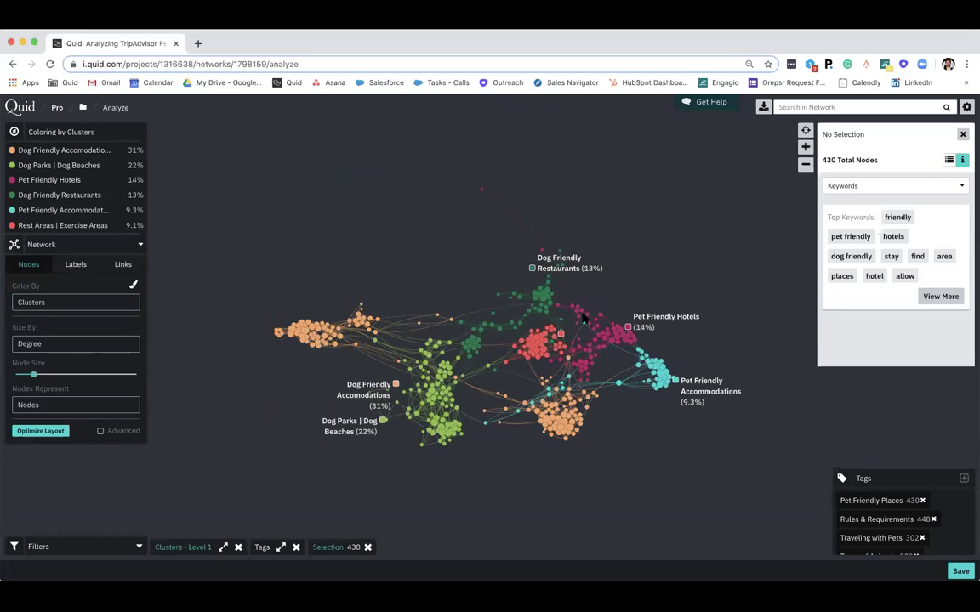
left_click(523, 336)
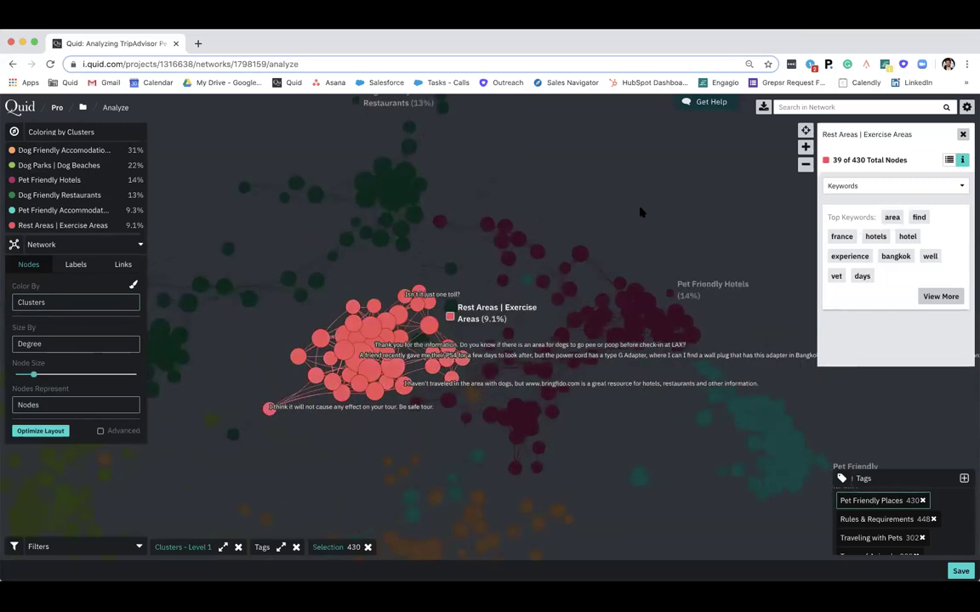
left_click(644, 211)
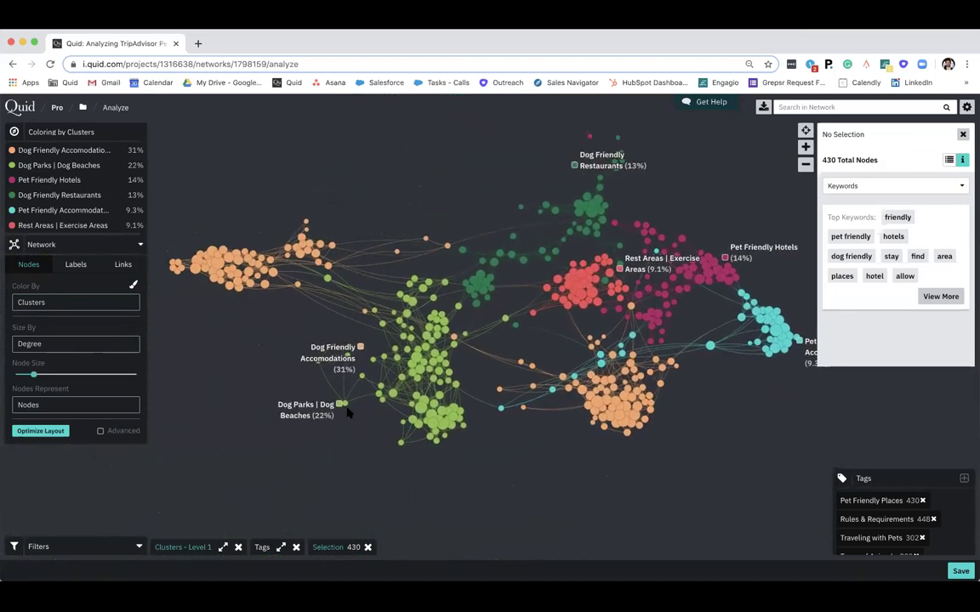
mouse_move(339, 406)
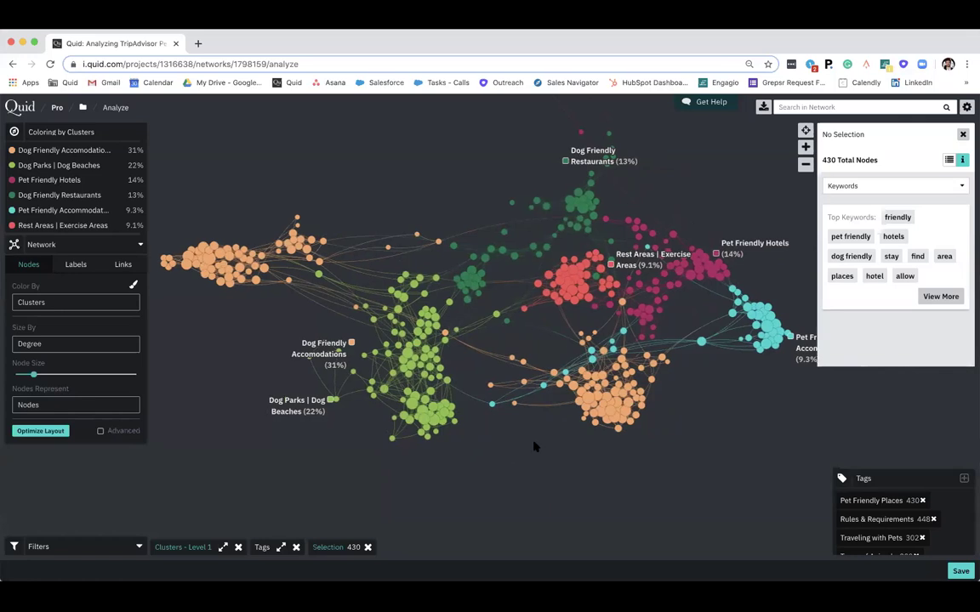
mouse_move(397, 351)
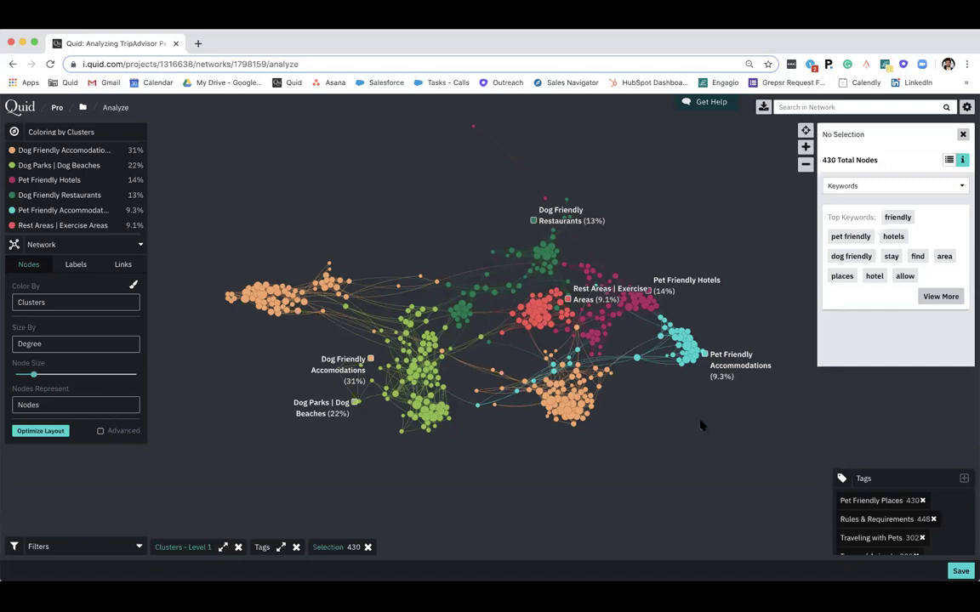
mouse_move(706, 358)
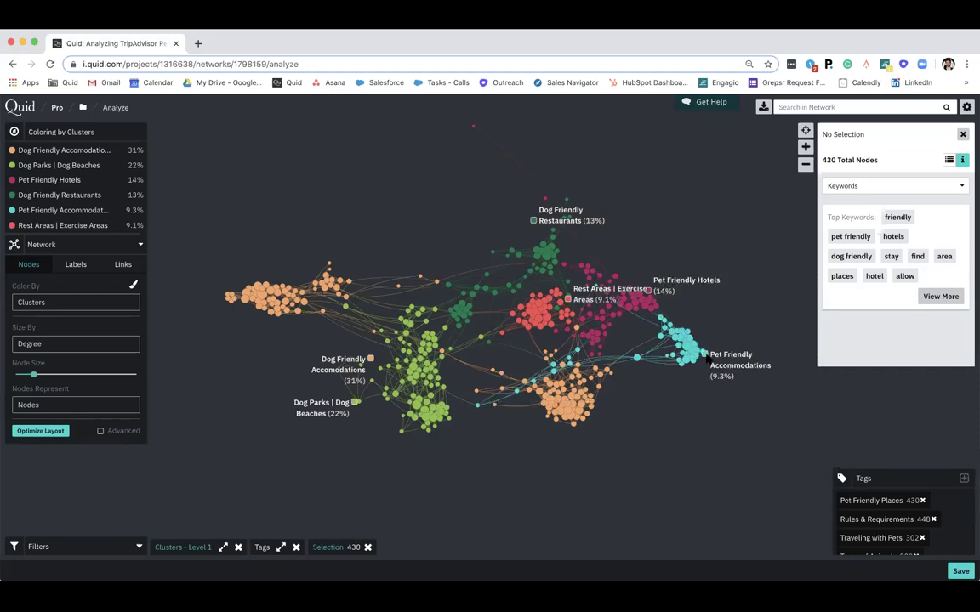
left_click(708, 358)
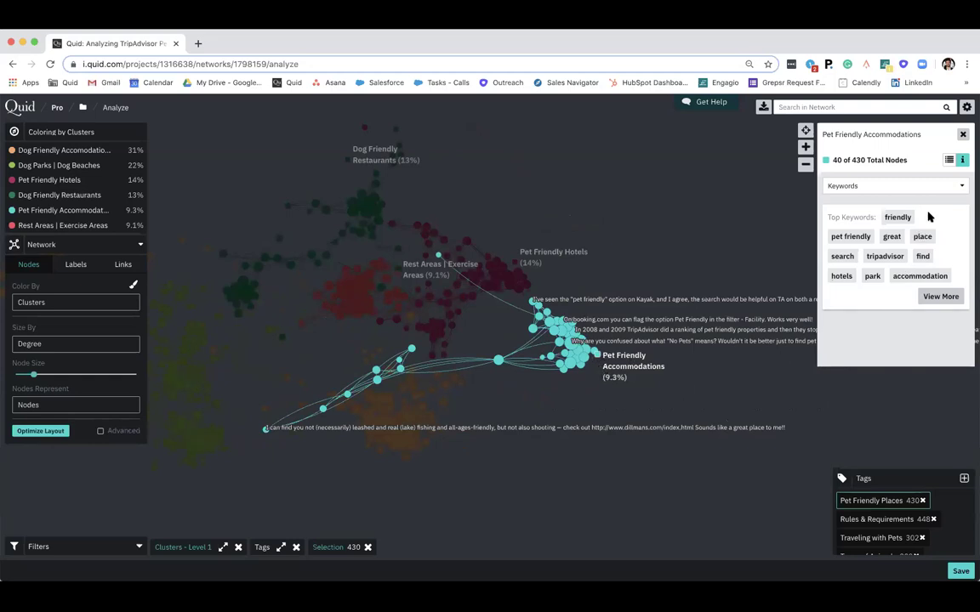
left_click(706, 402)
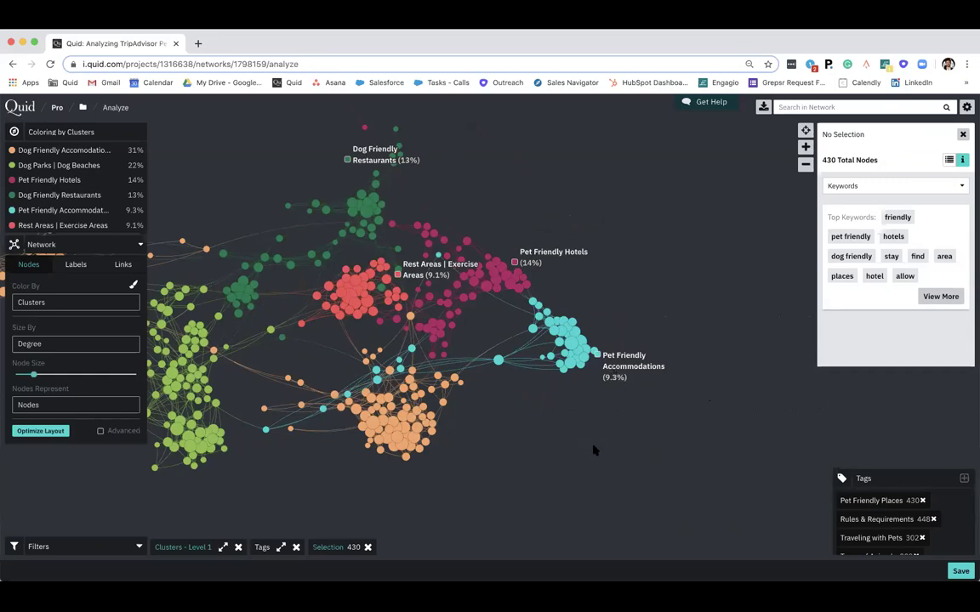
mouse_move(595, 389)
left_click(515, 264)
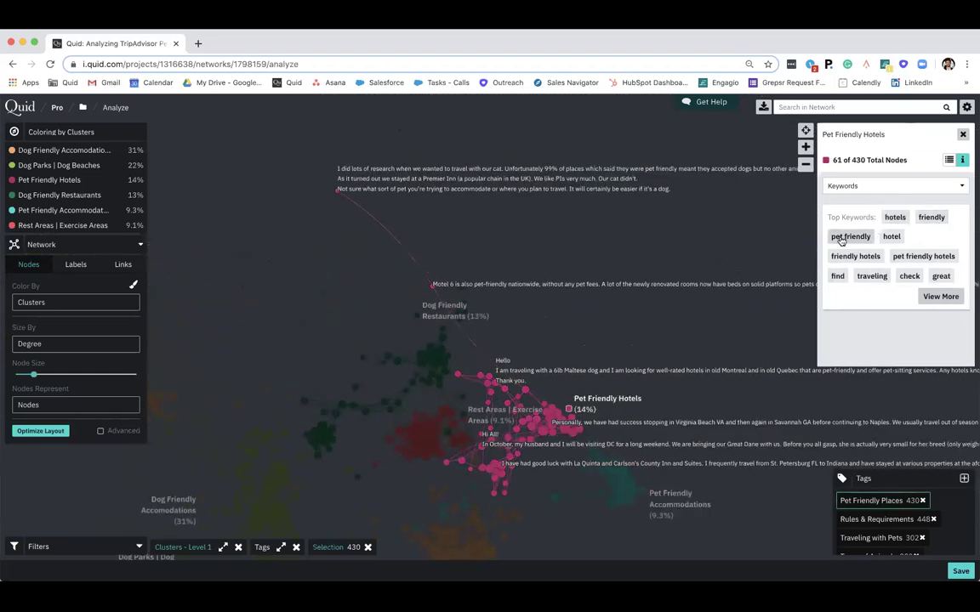
left_click(680, 339)
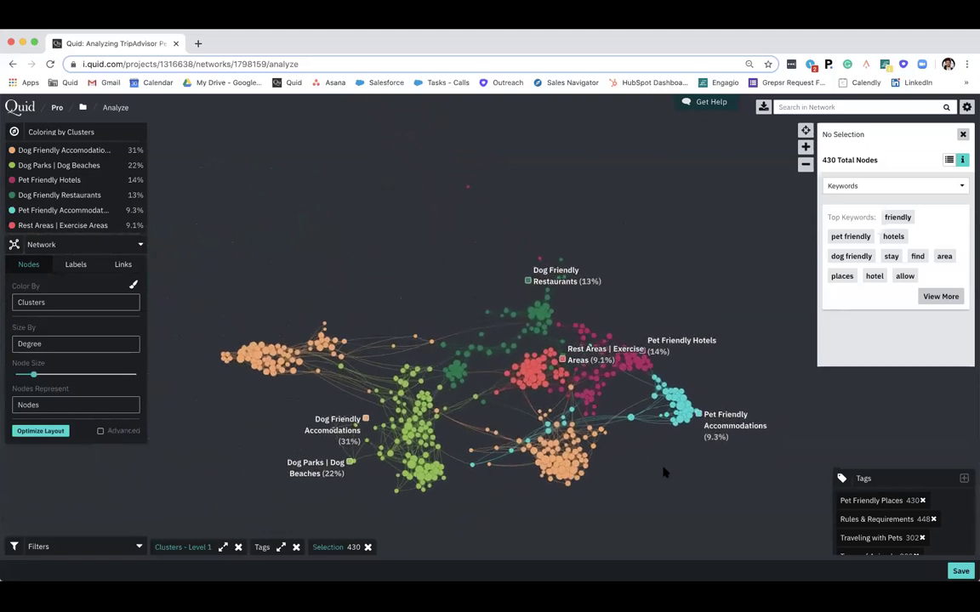
Load the saved view 'Bar Chart - Locations x Pet Friendly Themes'
left_click(962, 571)
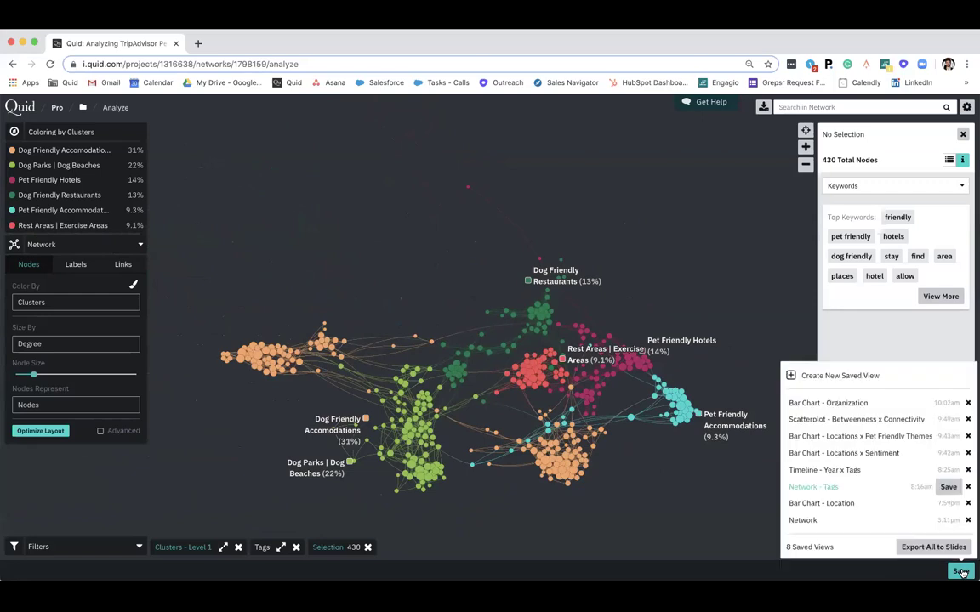
left_click(853, 440)
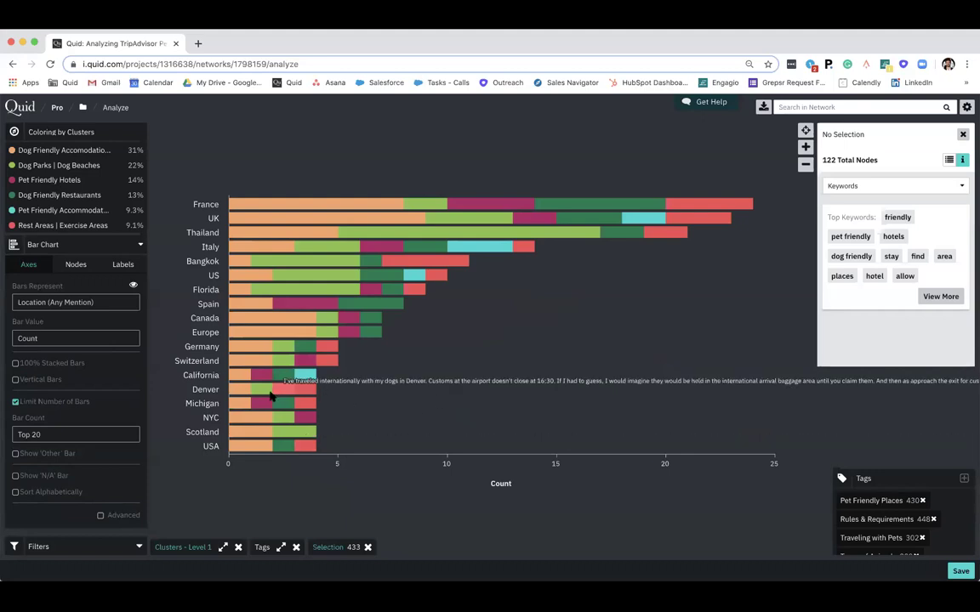
mouse_move(243, 375)
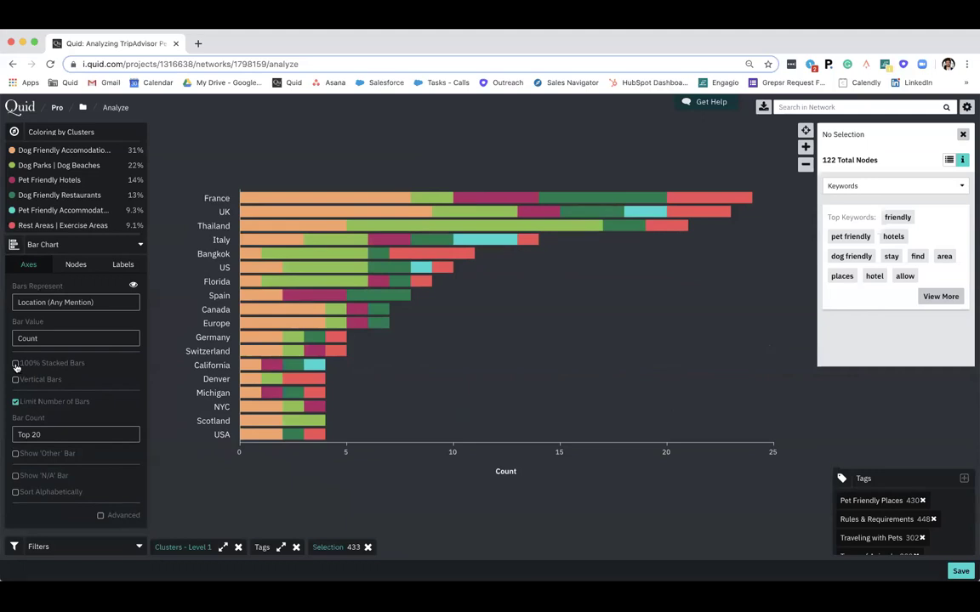
Turn on 100% Stacked Bars and show Percentages data labels on every bar segment
left_click(16, 364)
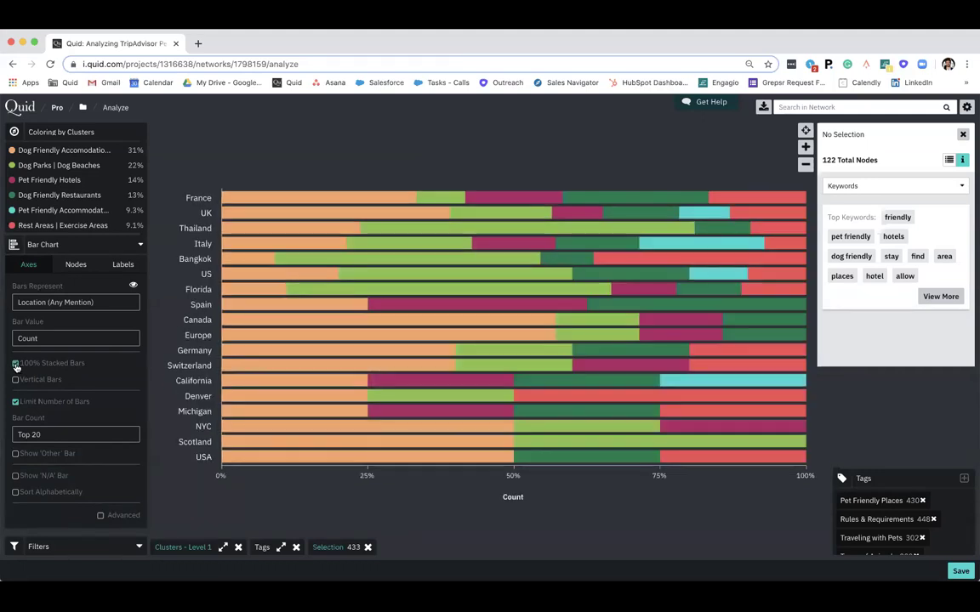
left_click(122, 265)
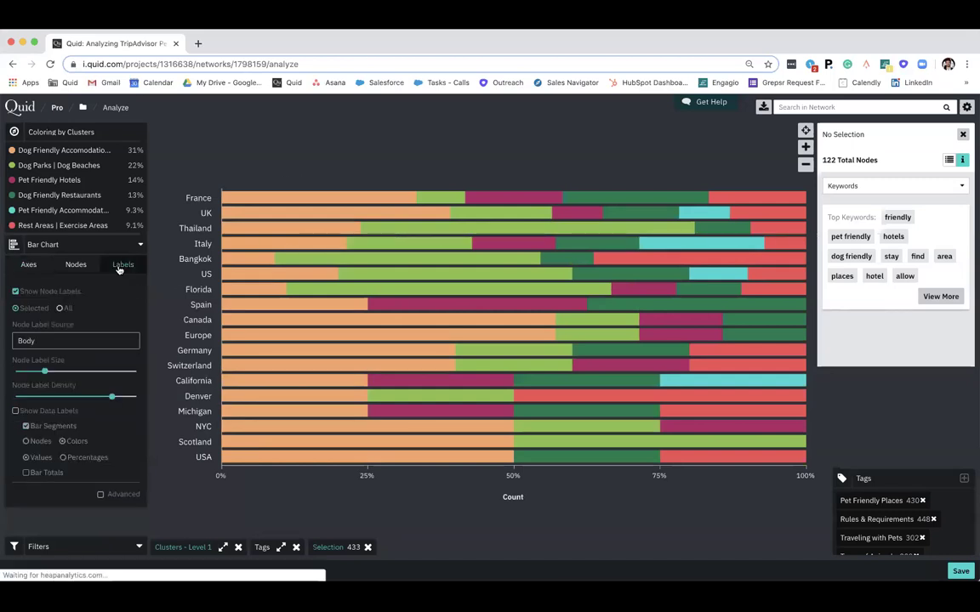
left_click(14, 412)
left_click(63, 460)
scroll(460, 140, "down", 3)
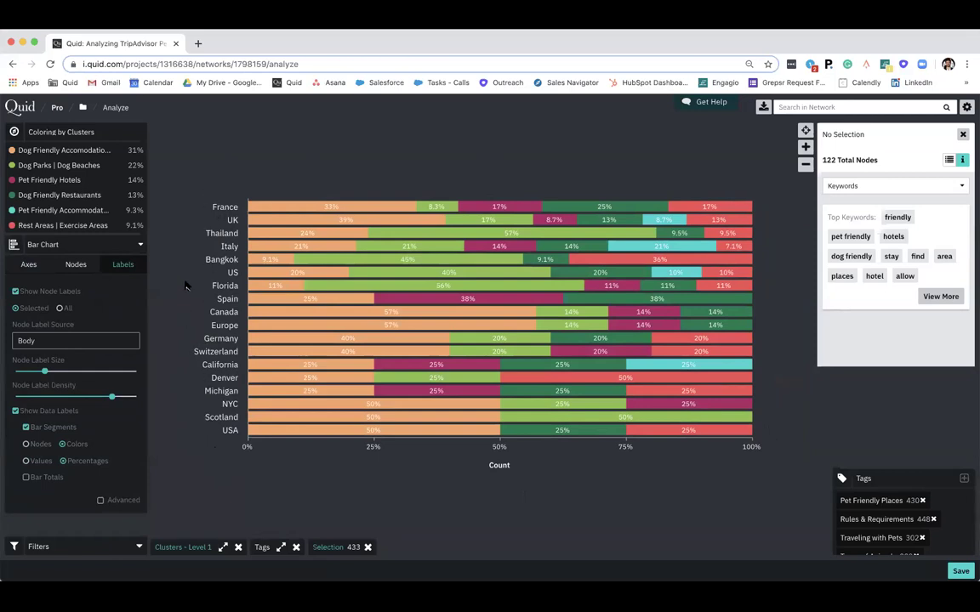
left_click_drag(186, 286, 193, 285)
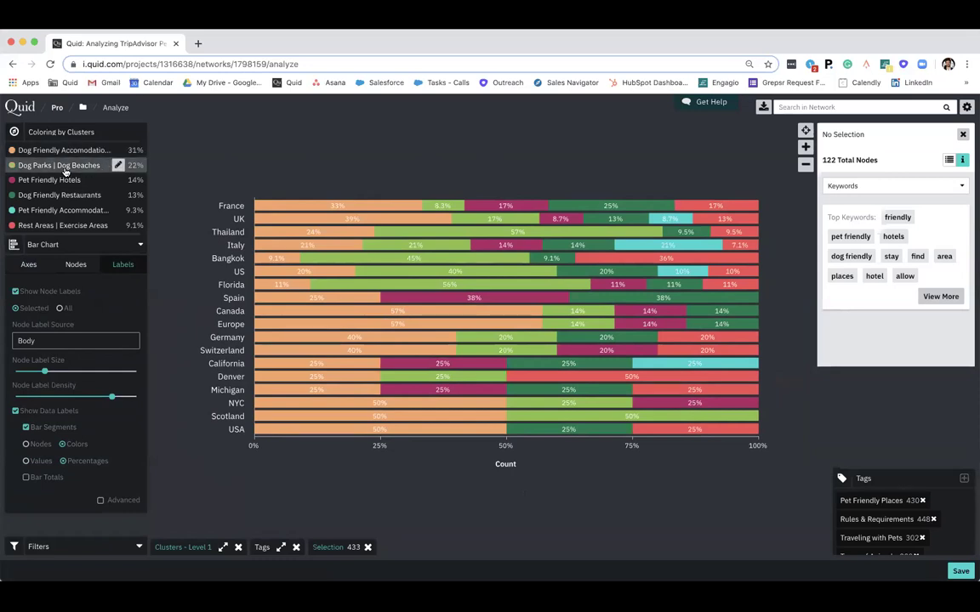
scroll(66, 171, "up", 3)
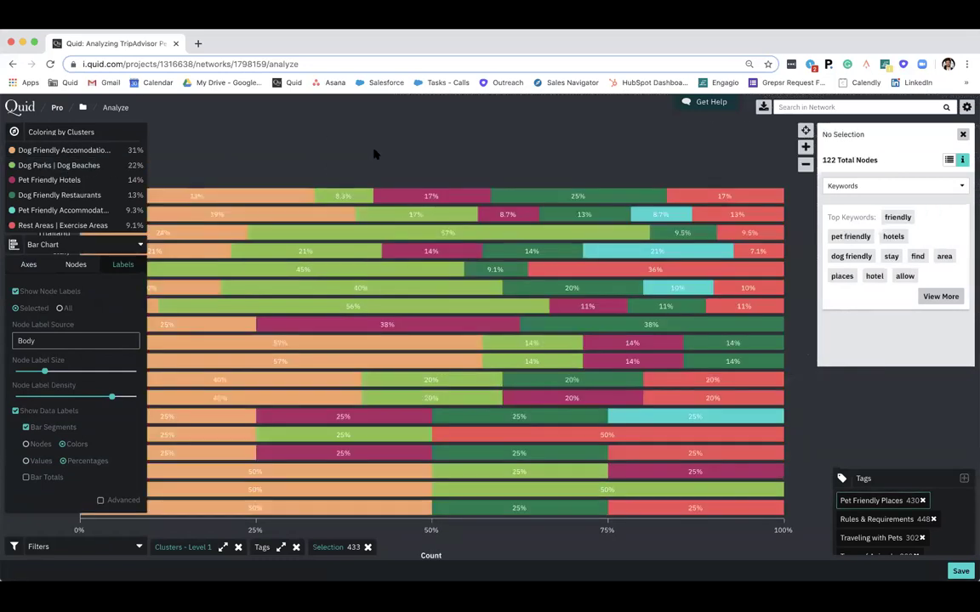
scroll(374, 154, "down", 5)
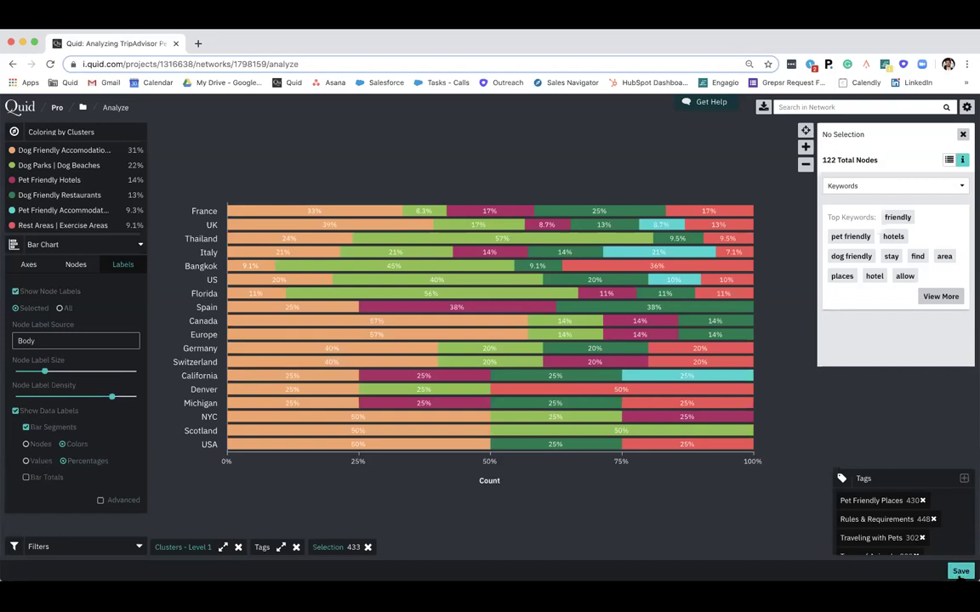
Load the 'Network - Tags' saved view and focus on the Pet Friendly Places cluster
left_click(960, 573)
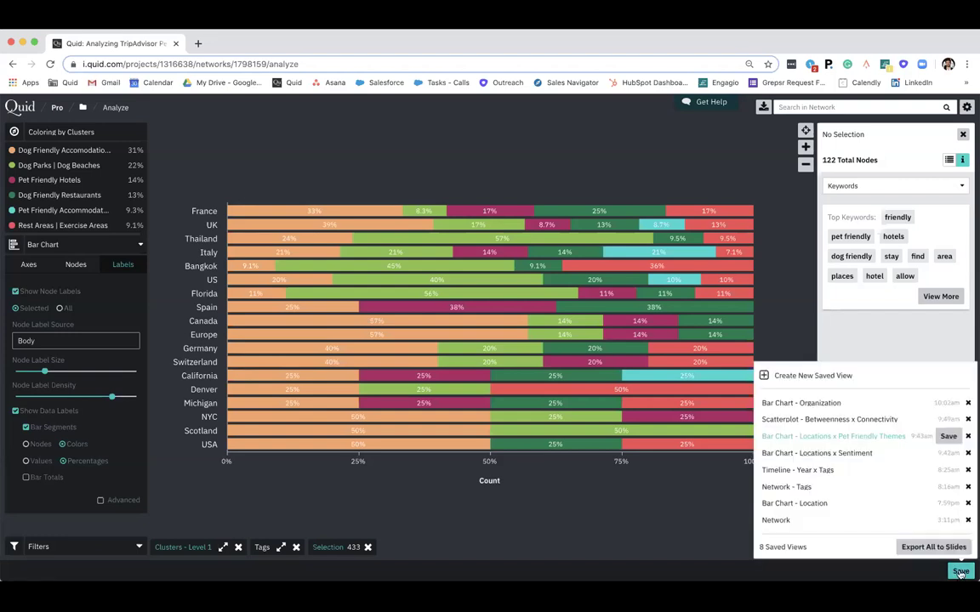
left_click(787, 489)
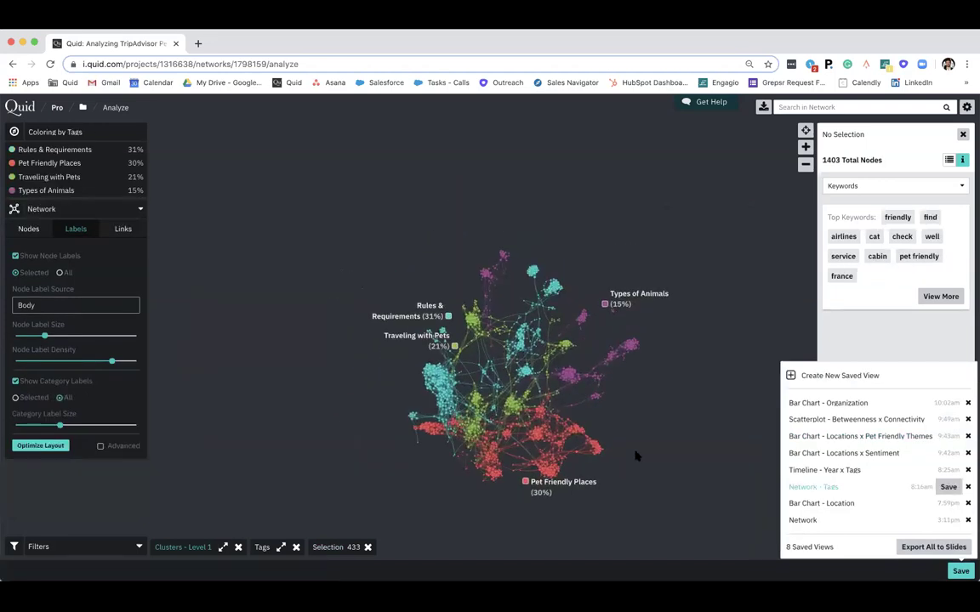
left_click(473, 445)
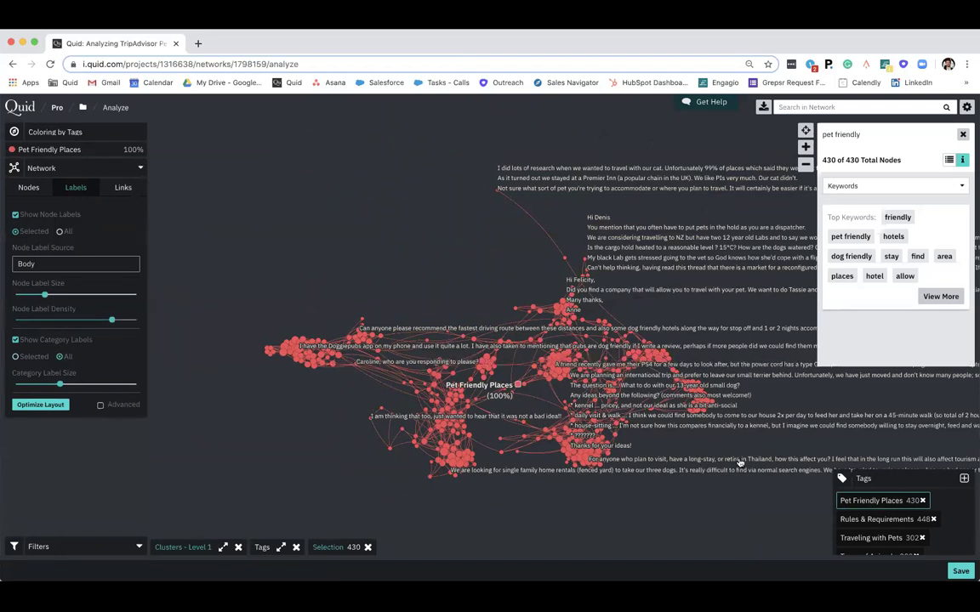
left_click(865, 513)
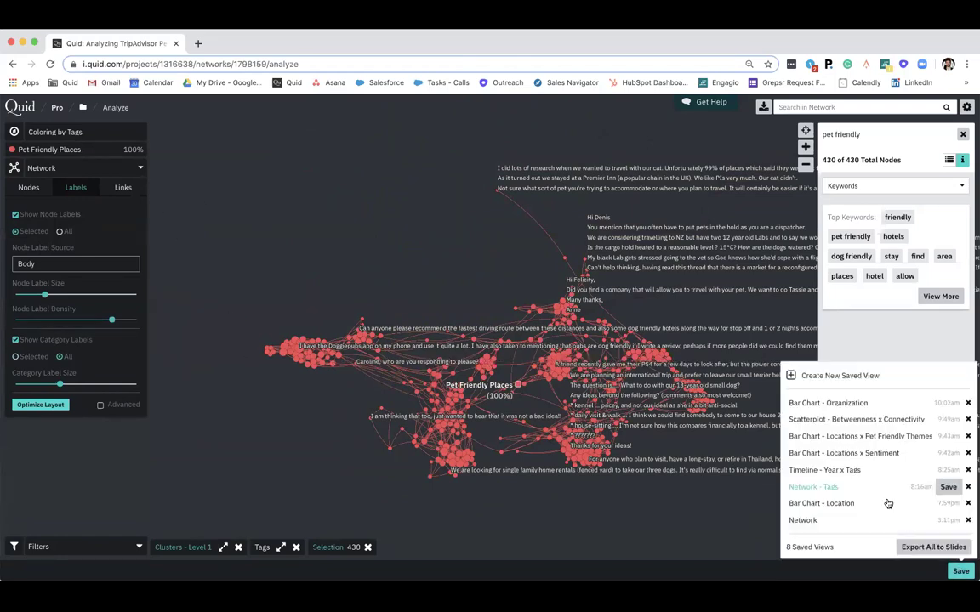
Load 'Bar Chart - Locations x Sentiment' and show Percentages data labels on its bar segments
left_click(872, 457)
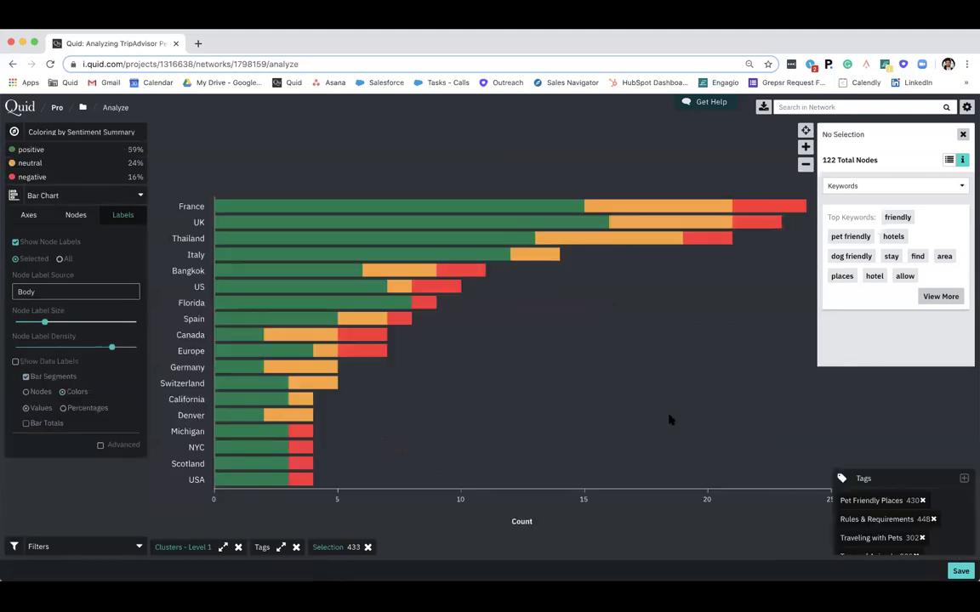
left_click_drag(669, 419, 657, 393)
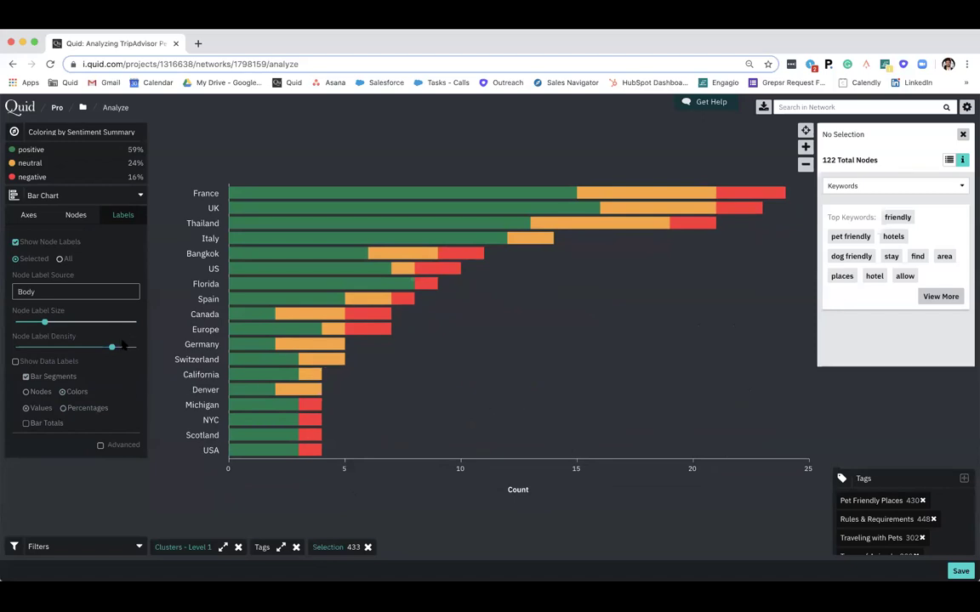
left_click(15, 361)
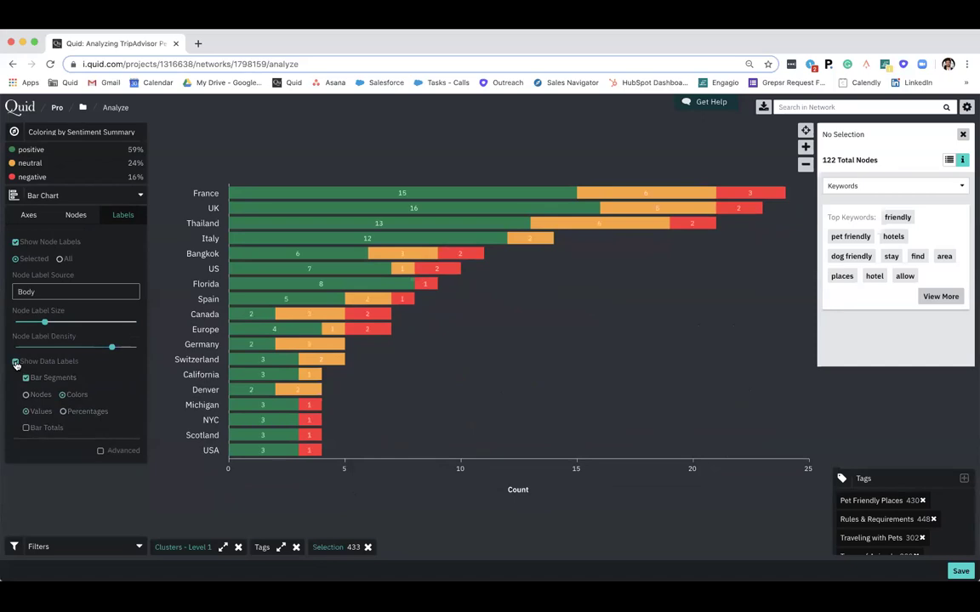
left_click(64, 411)
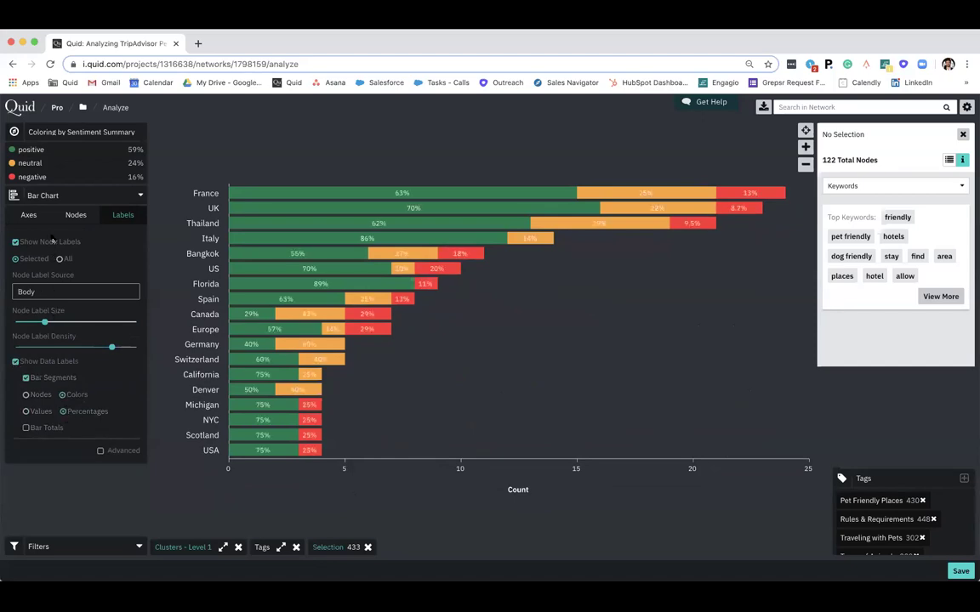
left_click(33, 218)
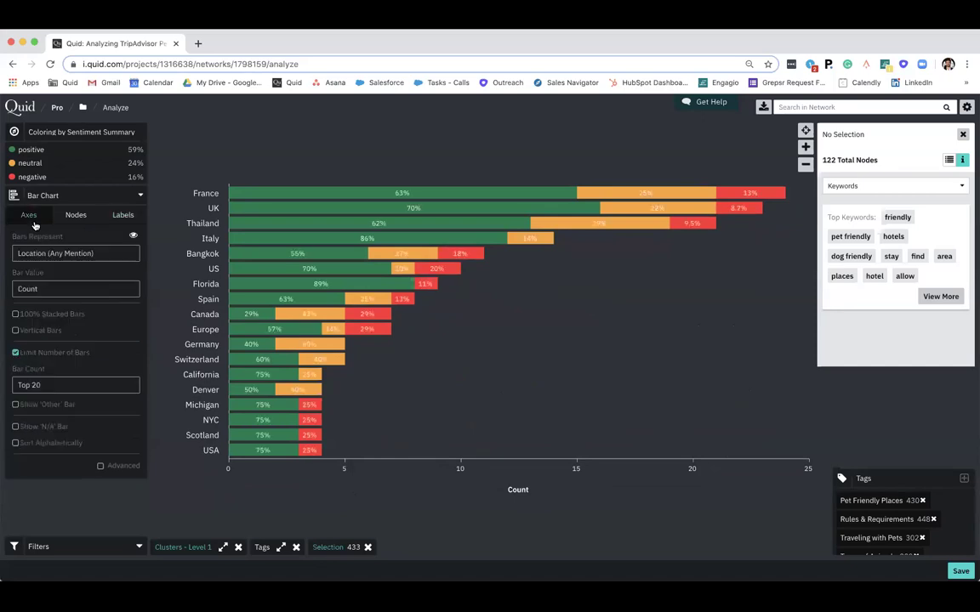
Stack each location's sentiment bar to 100% and overwrite the 'Bar Chart - Locations x Sentiment' saved view
left_click(15, 314)
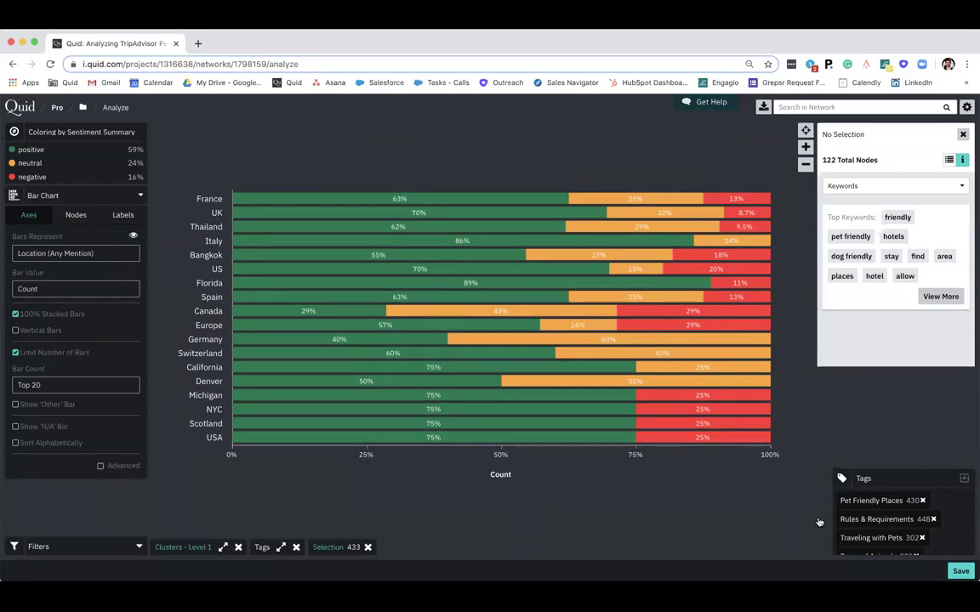
left_click(961, 570)
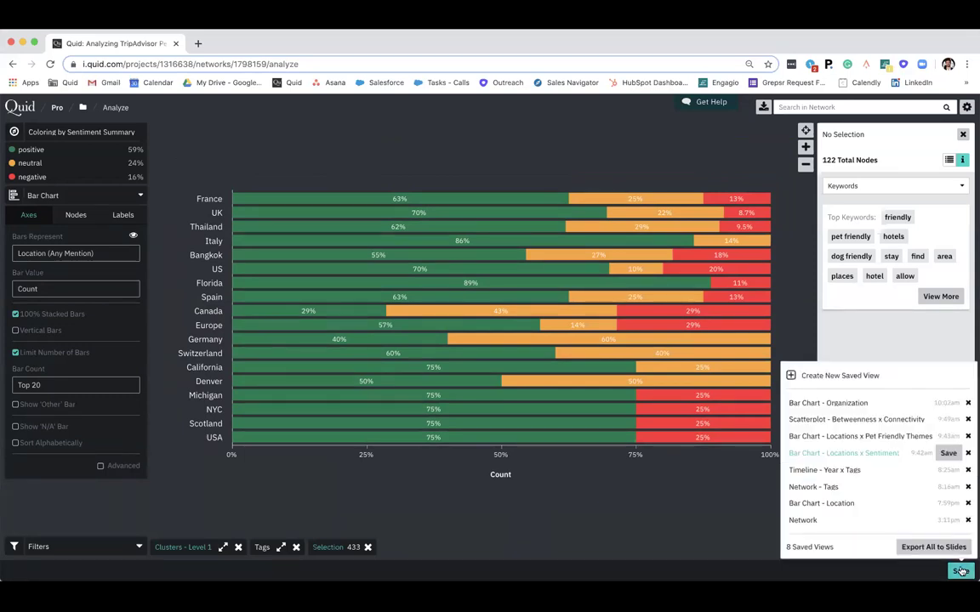
left_click(749, 496)
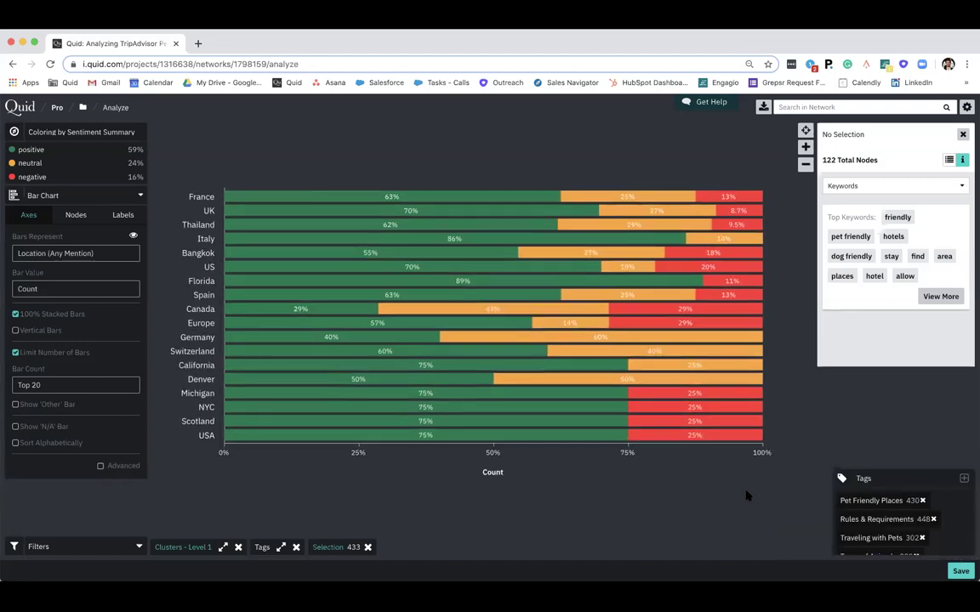
Load the saved 'Timeline - Year x Tags' view of yearly post counts coloured by tag
left_click(958, 571)
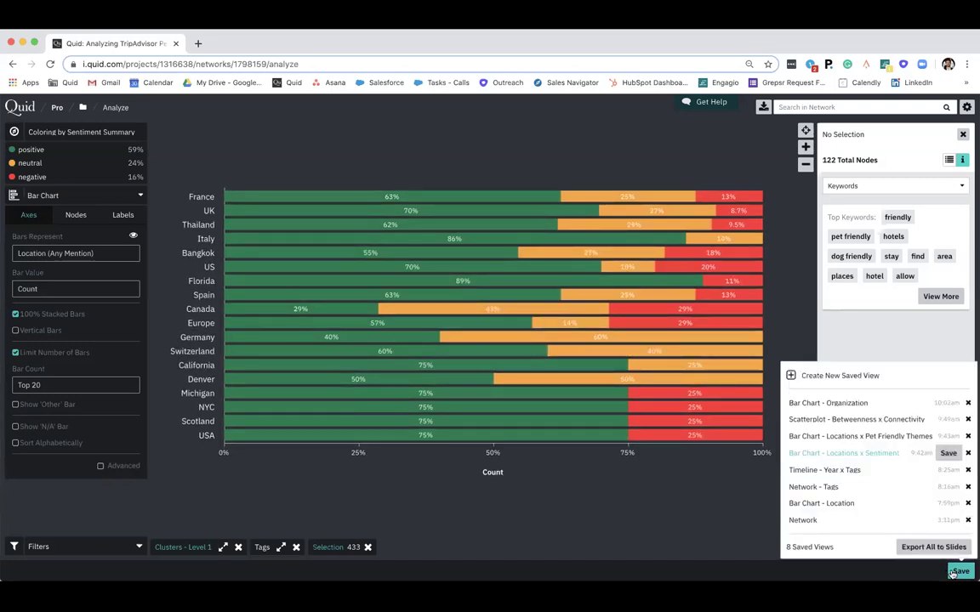
left_click(832, 473)
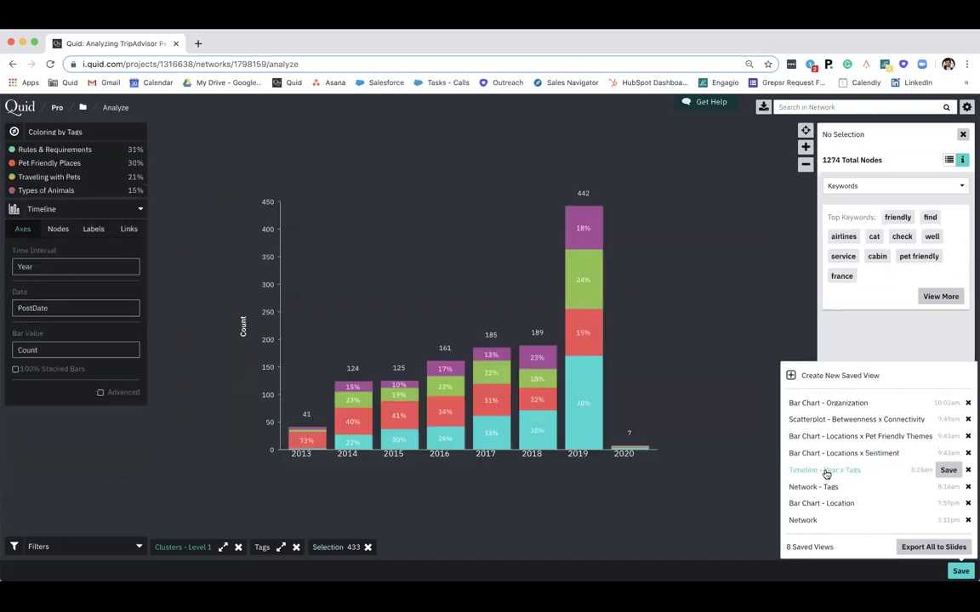
left_click(692, 421)
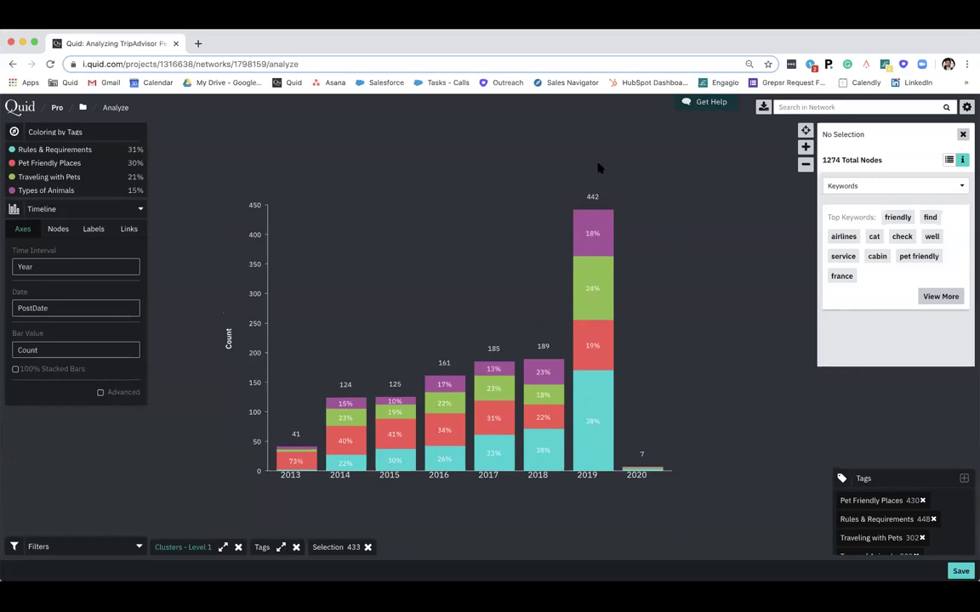
Select the 2014–2019 posts and show each year as 100% stacked tag shares
left_click_drag(598, 165, 348, 525)
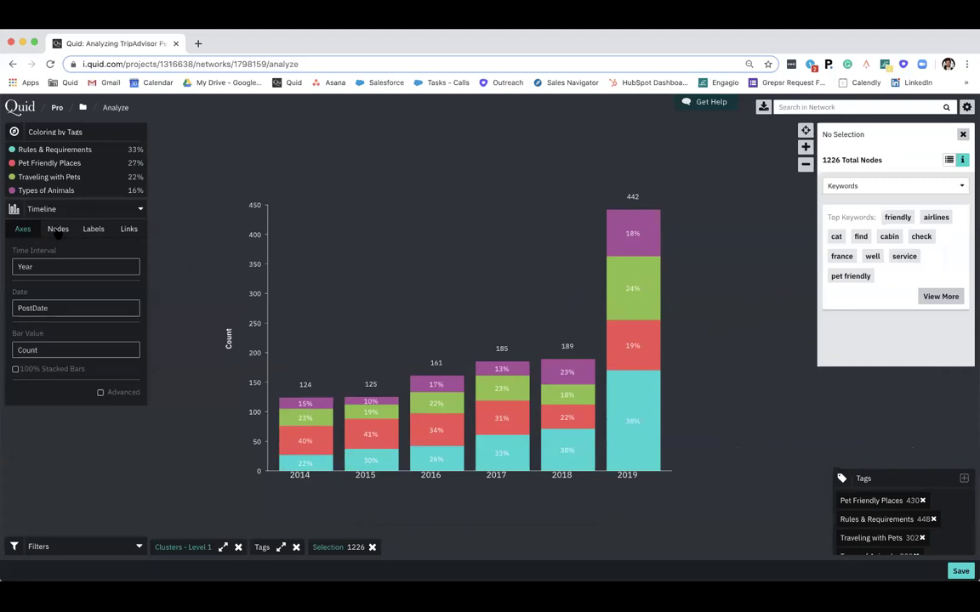
left_click(16, 371)
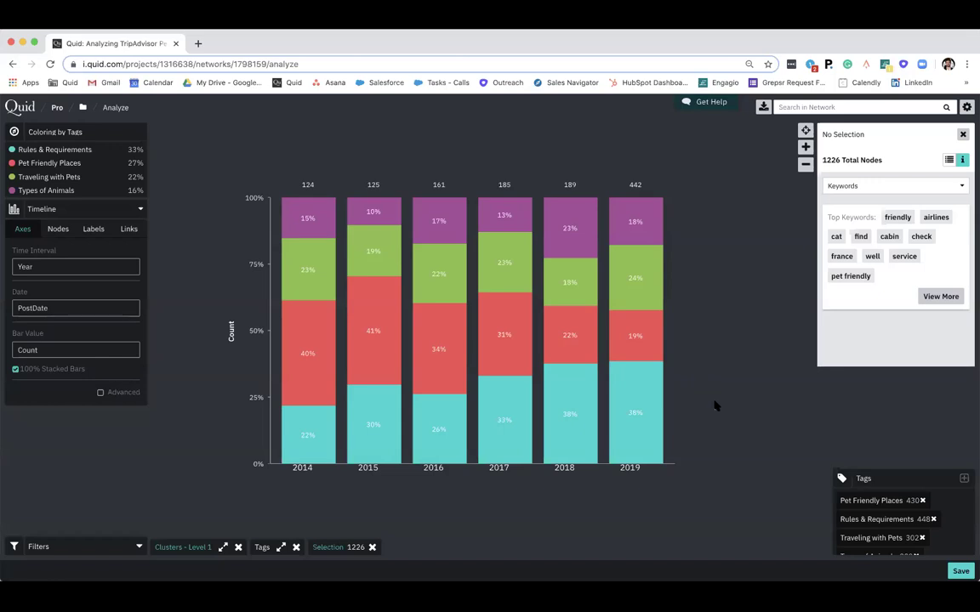
Load the saved 'Scatterplot - Betweenness x Connectivity' plot of the clusters
left_click(961, 572)
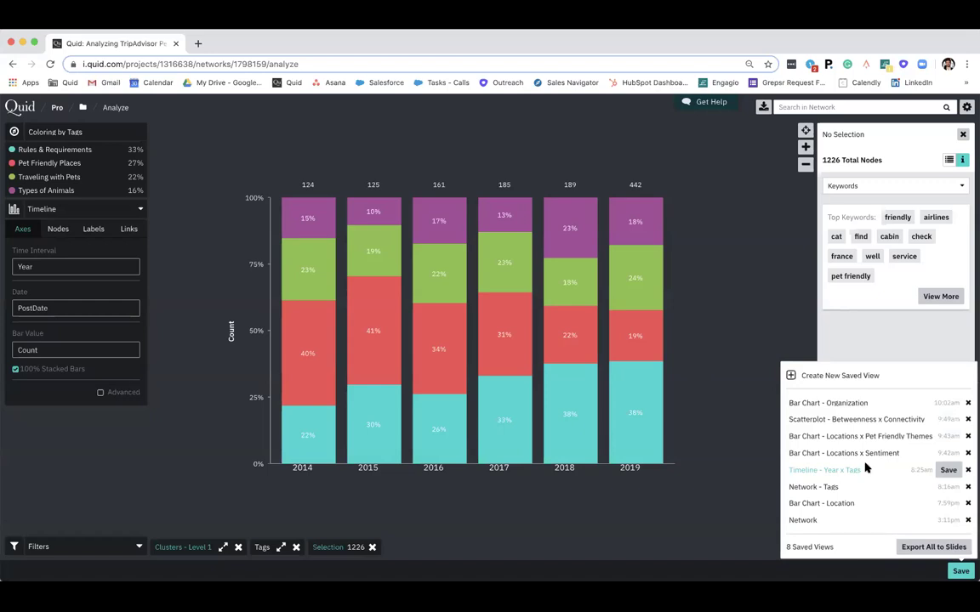
left_click(847, 419)
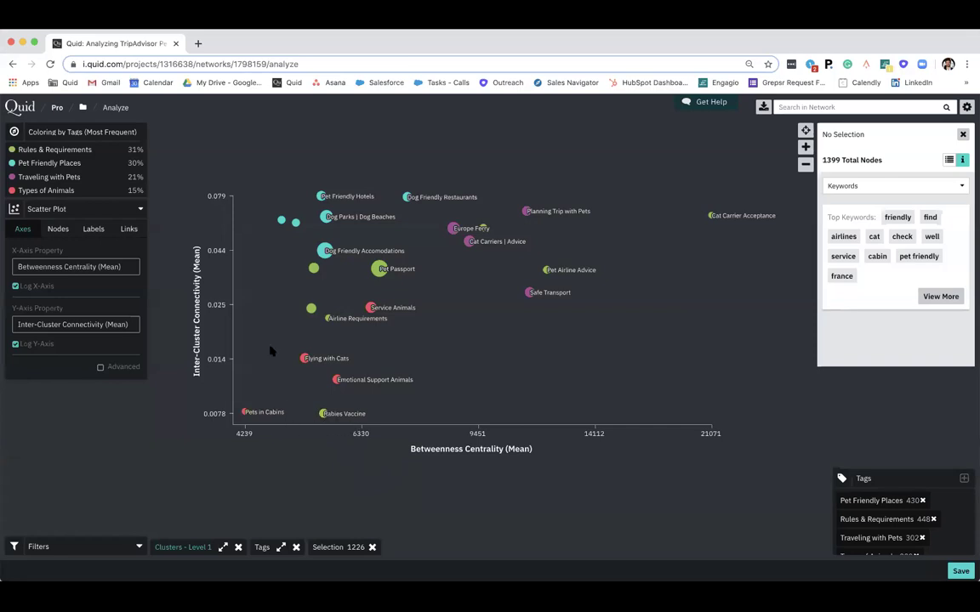
Select the neighbours of the Rabies Vaccine cluster and zoom out to see the whole plot
right_click(324, 414)
left_click(333, 435)
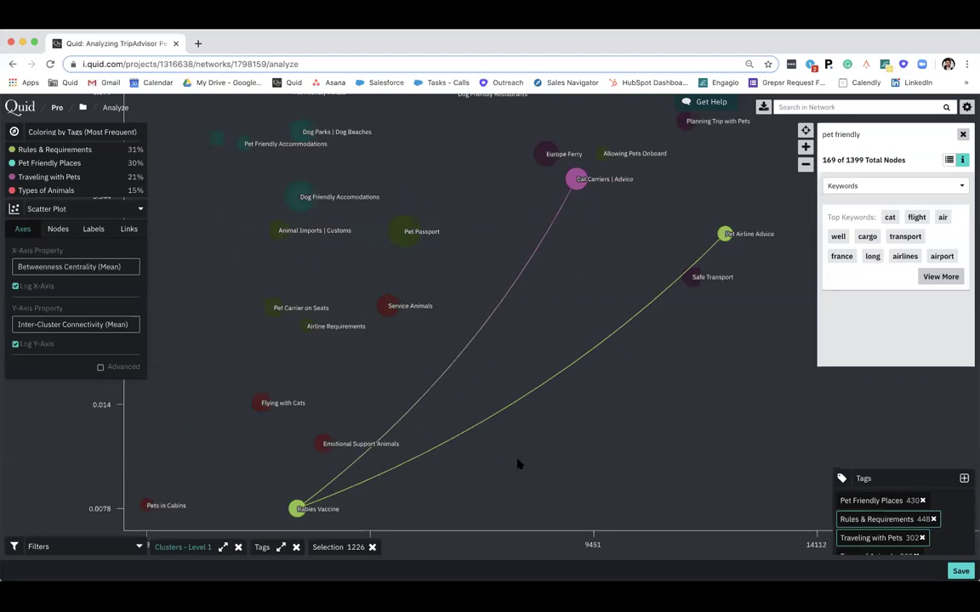
scroll(523, 453, "down", 1)
scroll(523, 453, "down", 5)
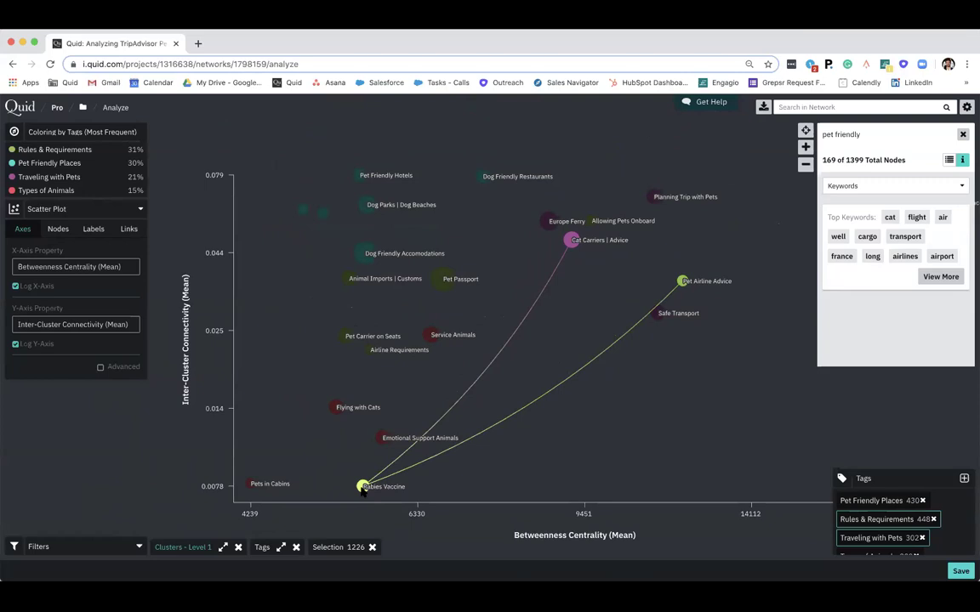
Clear the current selection and highlight the neighbours of the Planning Trip with Pets cluster
left_click(616, 420)
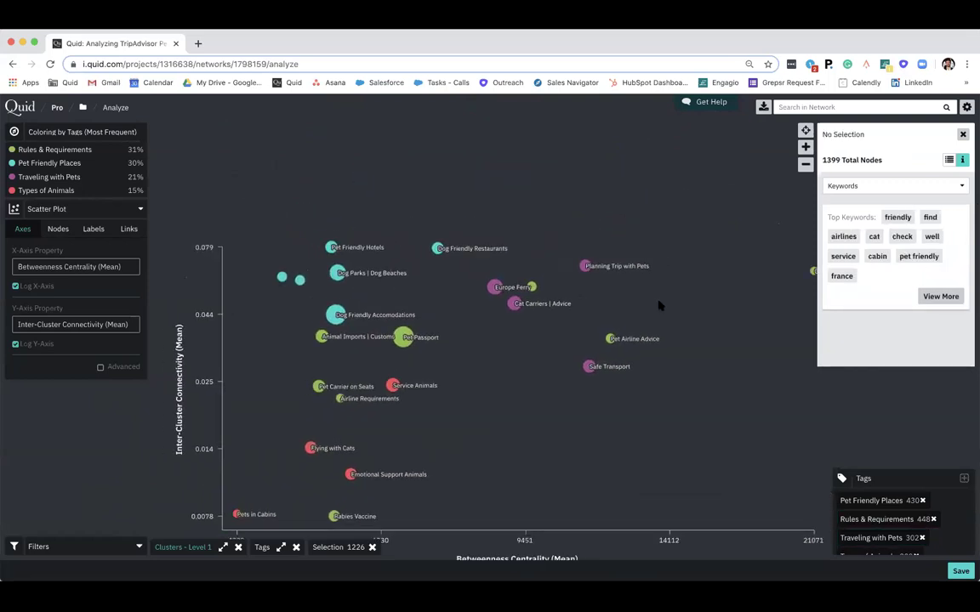
scroll(632, 301, "up", 5)
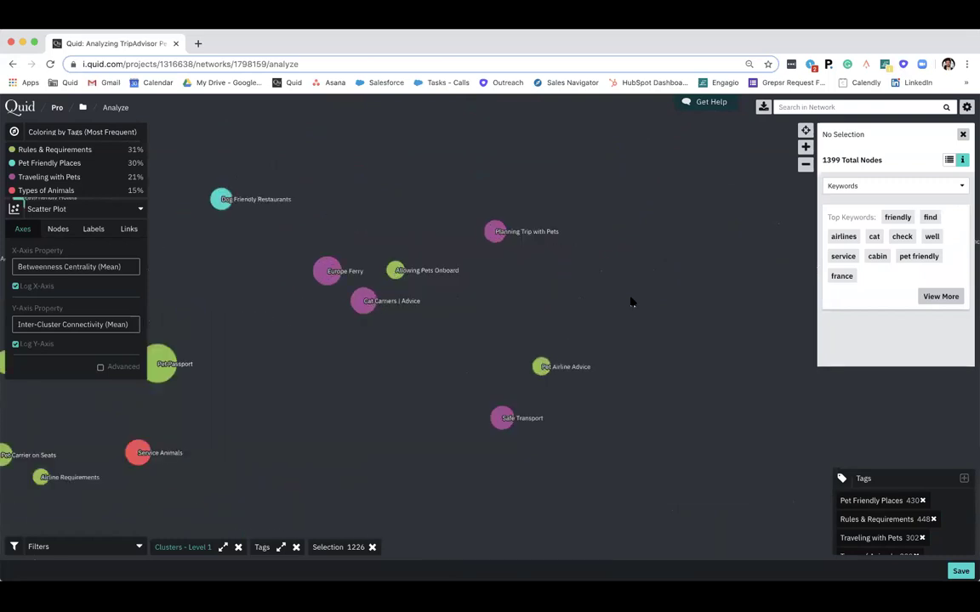
scroll(631, 302, "down", 5)
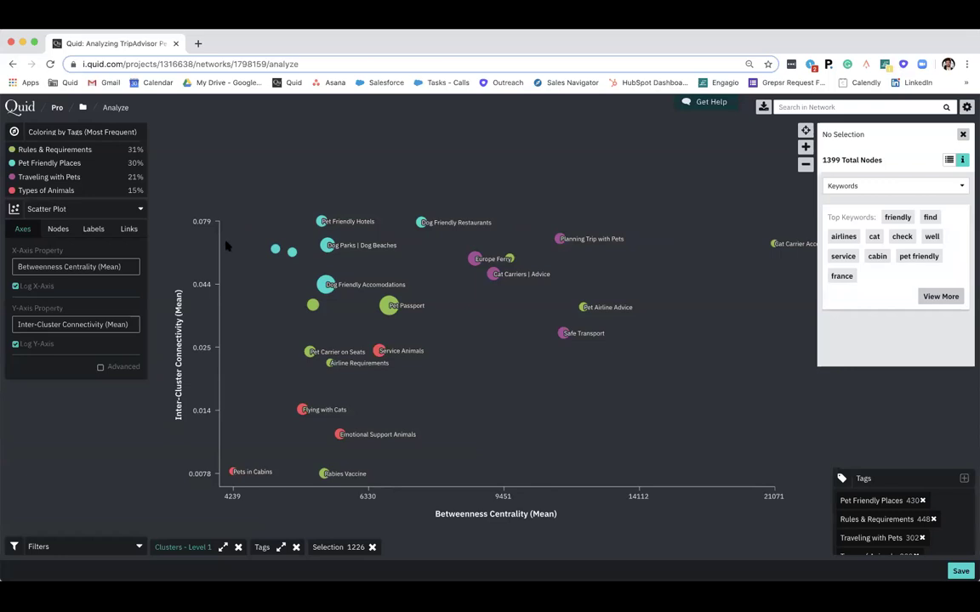
right_click(559, 240)
left_click(572, 263)
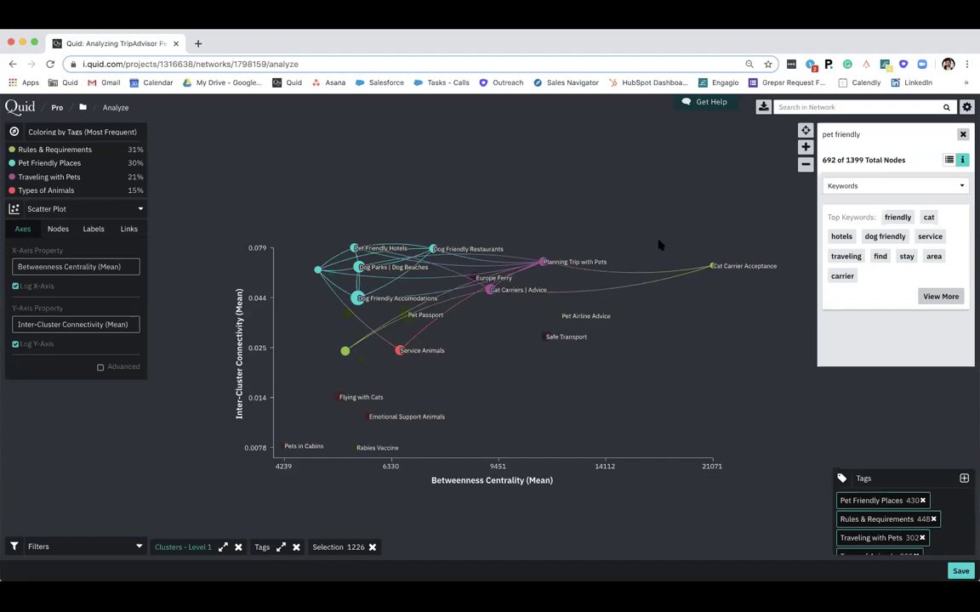
Clear the pet friendly search, load the saved 'Network - Tags' view, and reopen Saved Views
left_click(713, 364)
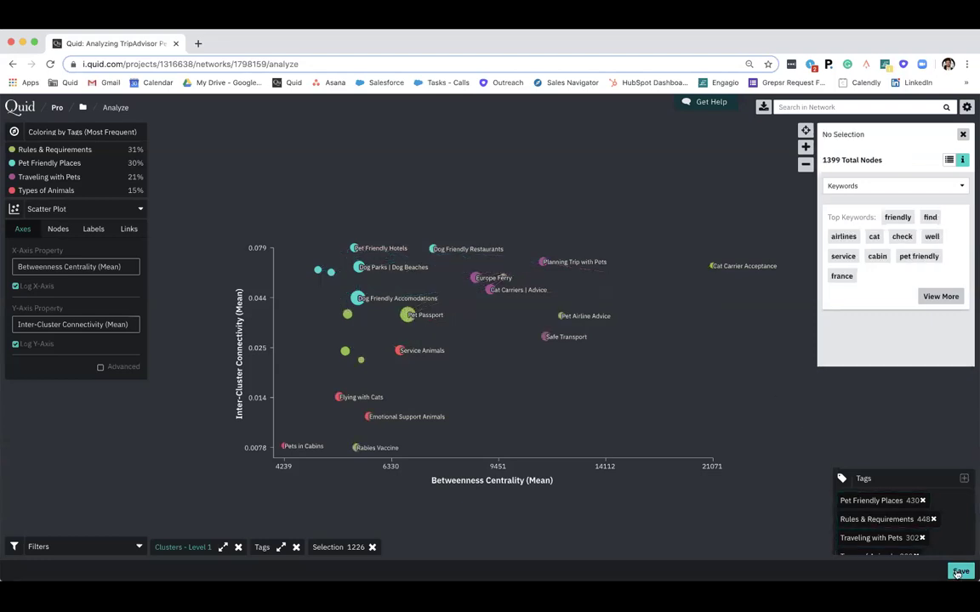
left_click(958, 573)
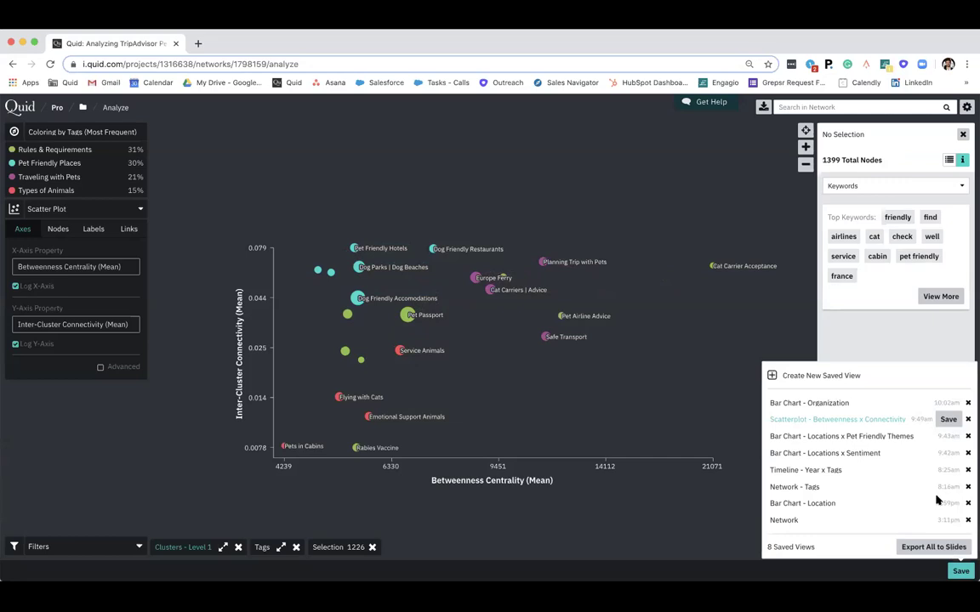
left_click(798, 492)
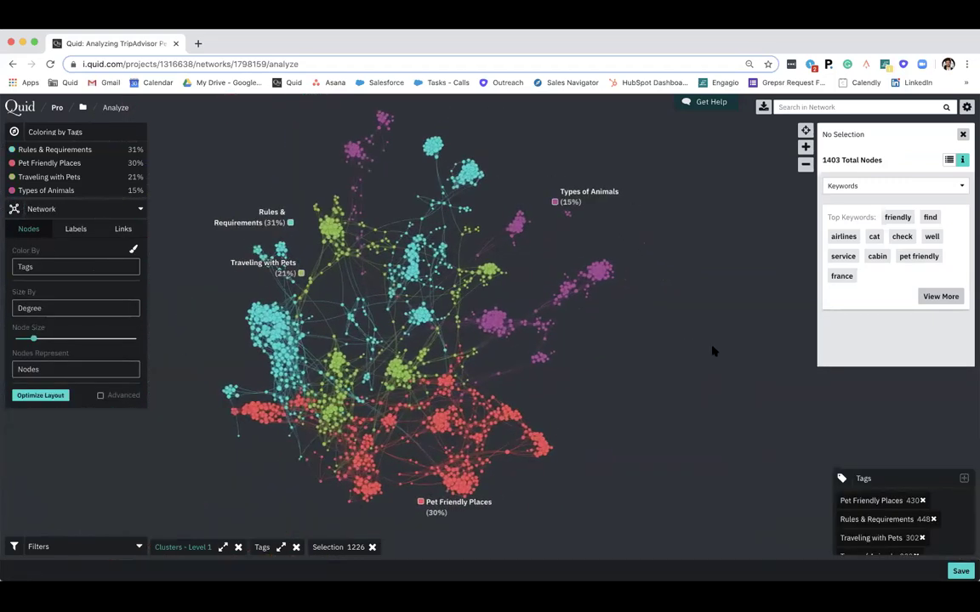
left_click(961, 571)
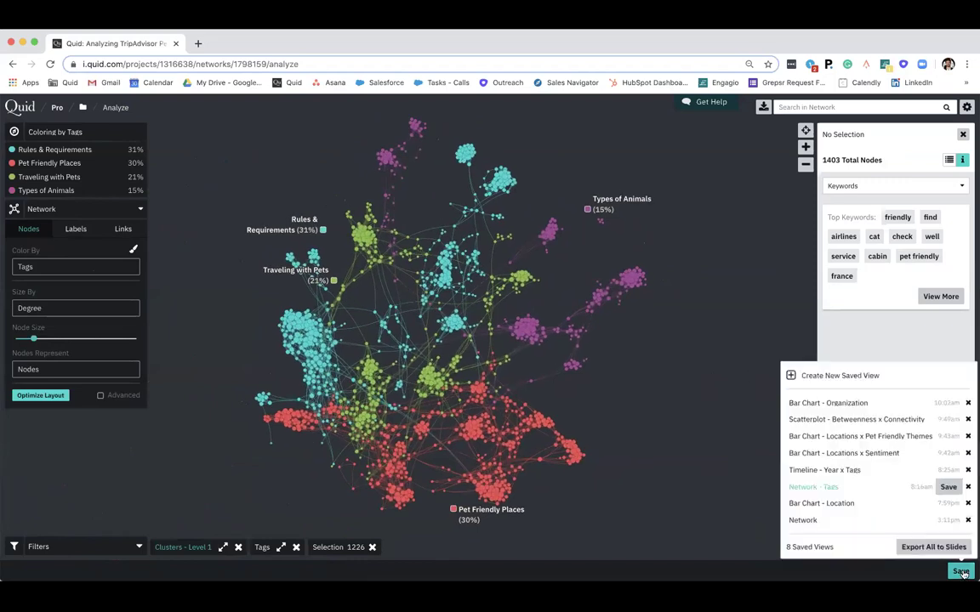
Load 'Bar Chart - Organization', keep it as raw counts, and select the Rules & Requirements posts
left_click(844, 405)
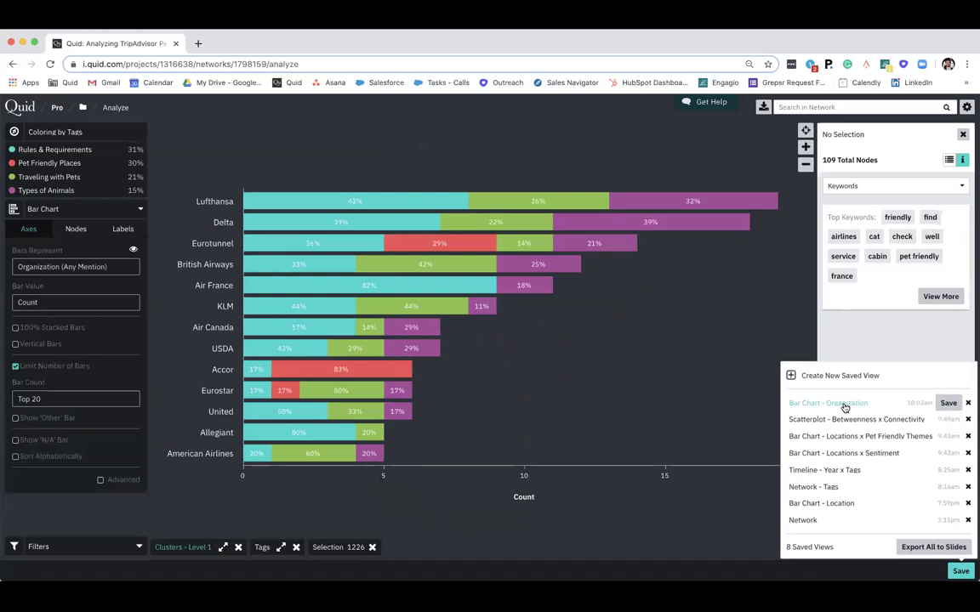
left_click(617, 368)
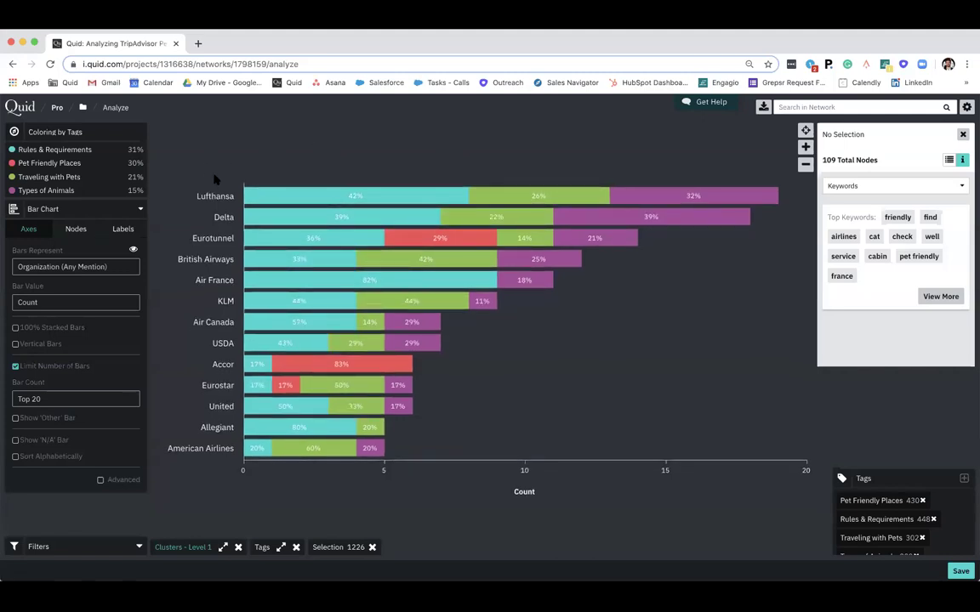
left_click(54, 328)
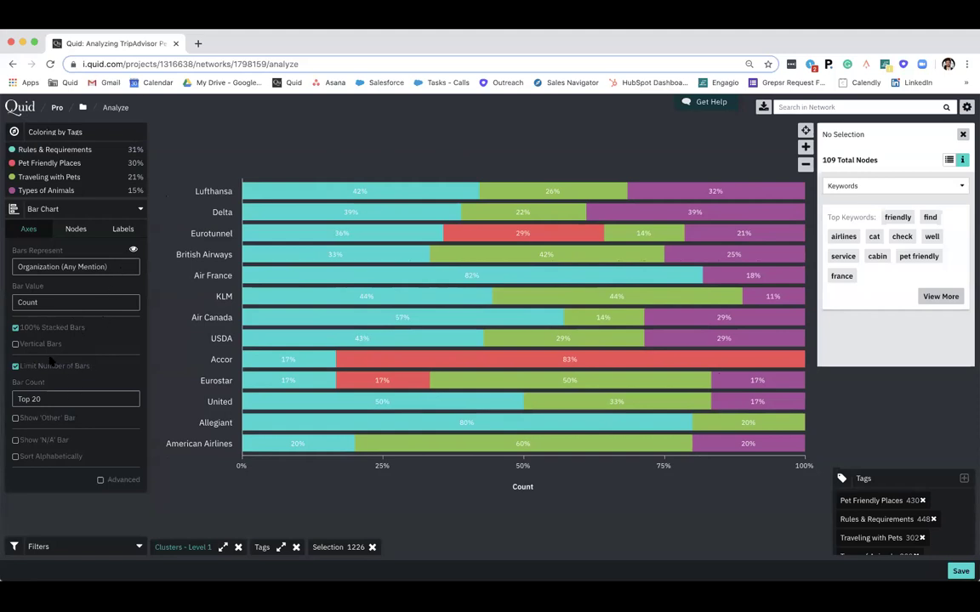
left_click(123, 230)
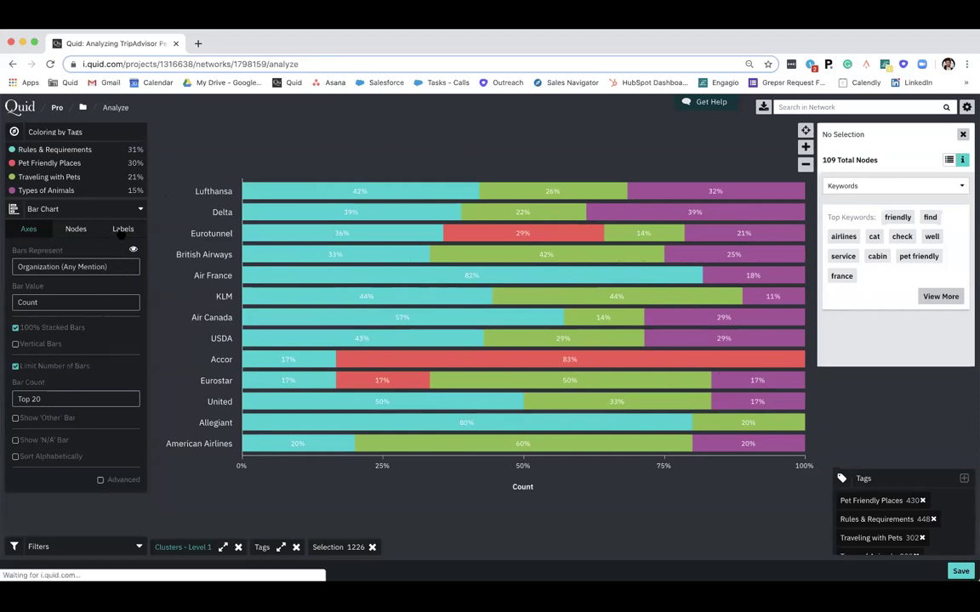
left_click(28, 228)
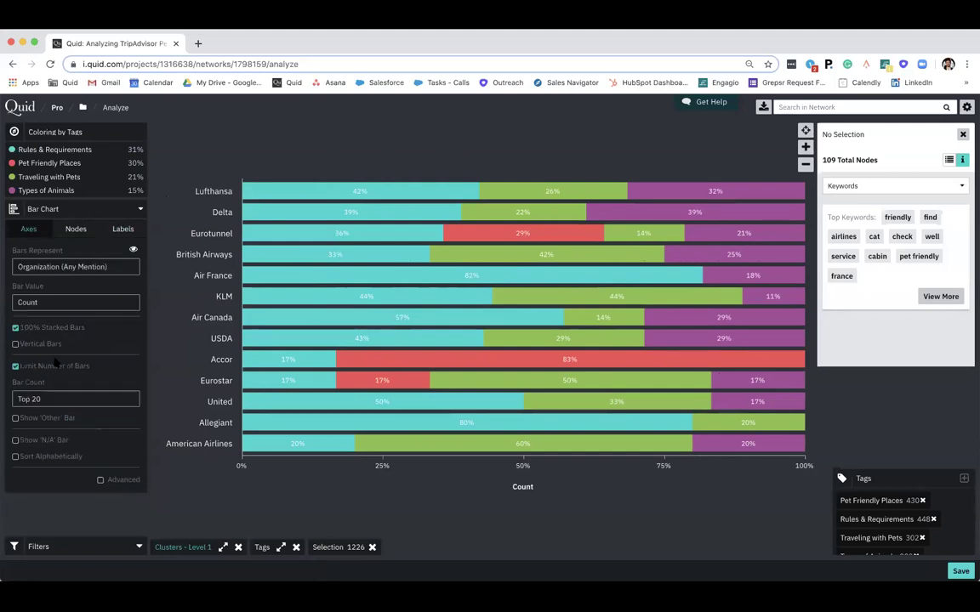
left_click(15, 329)
left_click(56, 151)
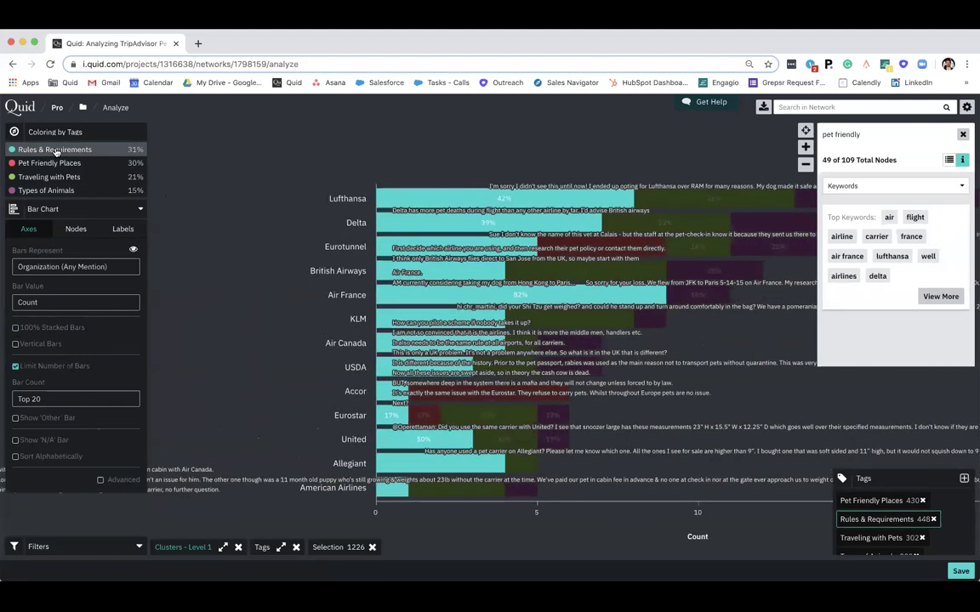
Filter to the Rules & Requirements posts, colour the bars by Clusters, and stack them to 100%
left_click(277, 334)
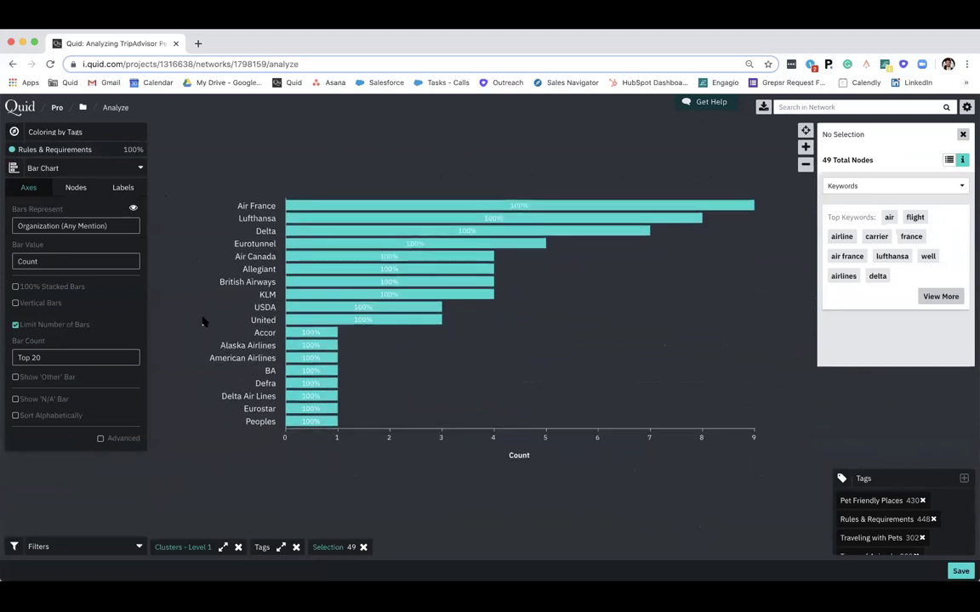
left_click(75, 188)
left_click(55, 227)
left_click(47, 263)
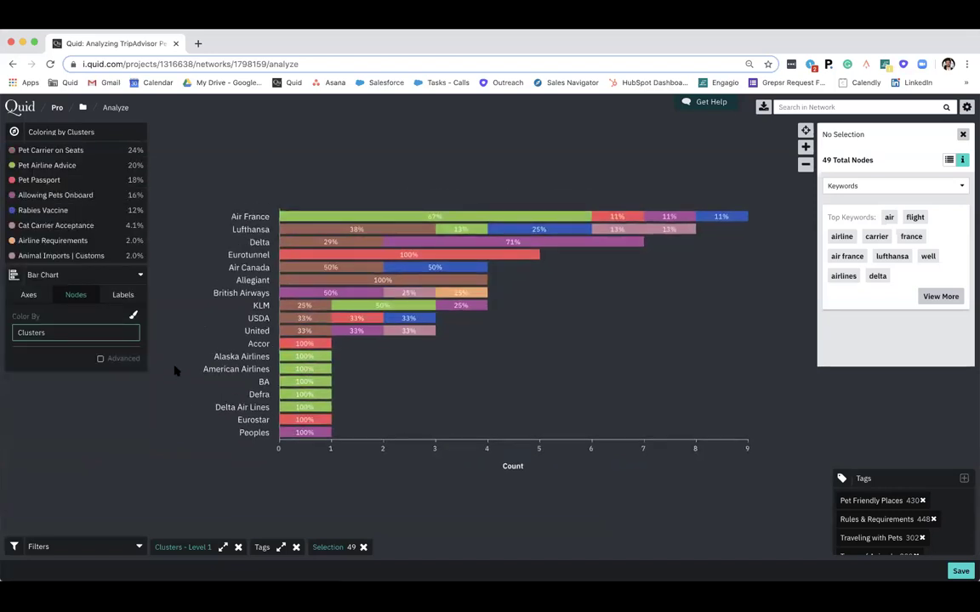
left_click(29, 291)
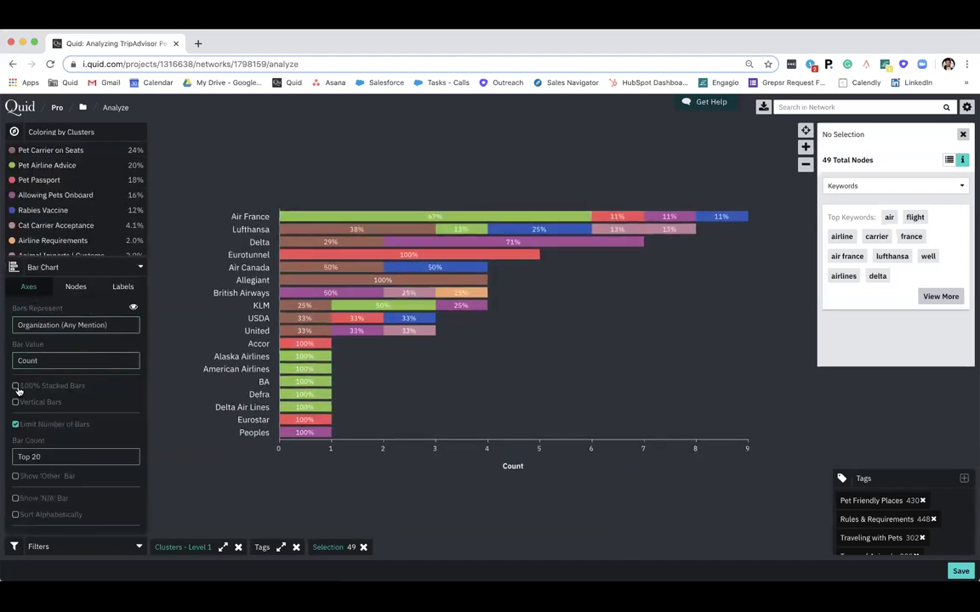
left_click(15, 386)
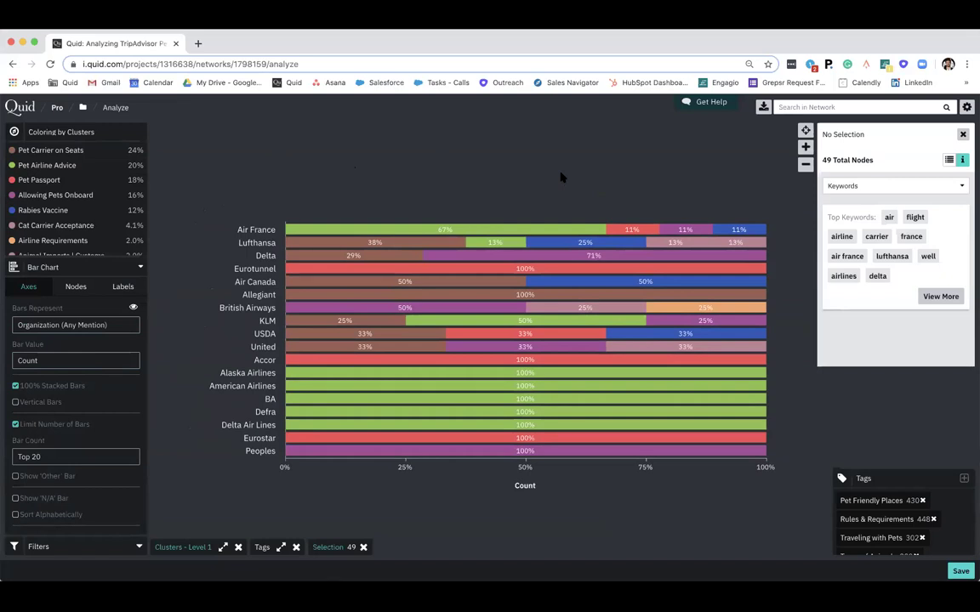
Load the saved 'Network - Tags' view, close the list, then reopen Saved Views
left_click(959, 571)
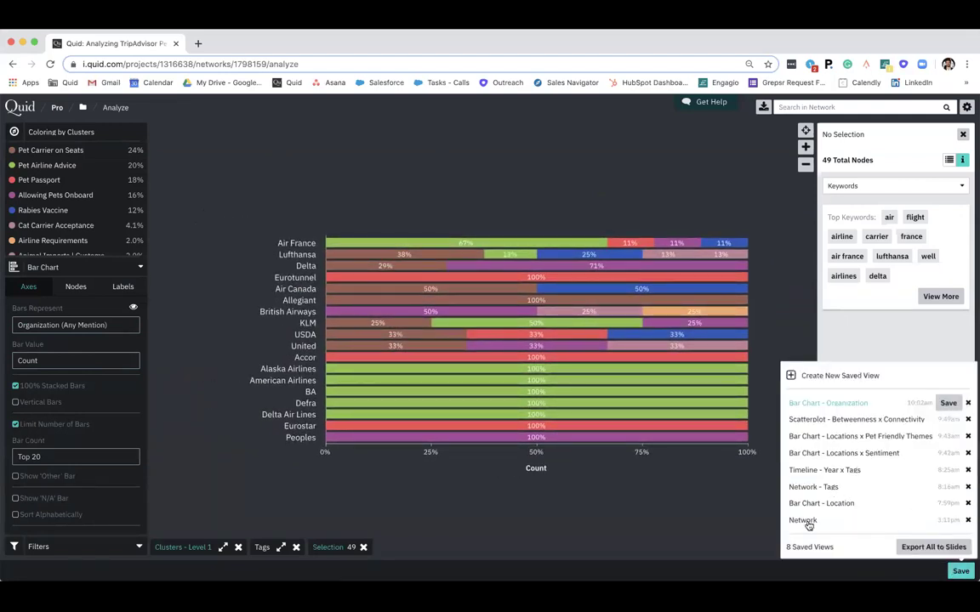
left_click(799, 486)
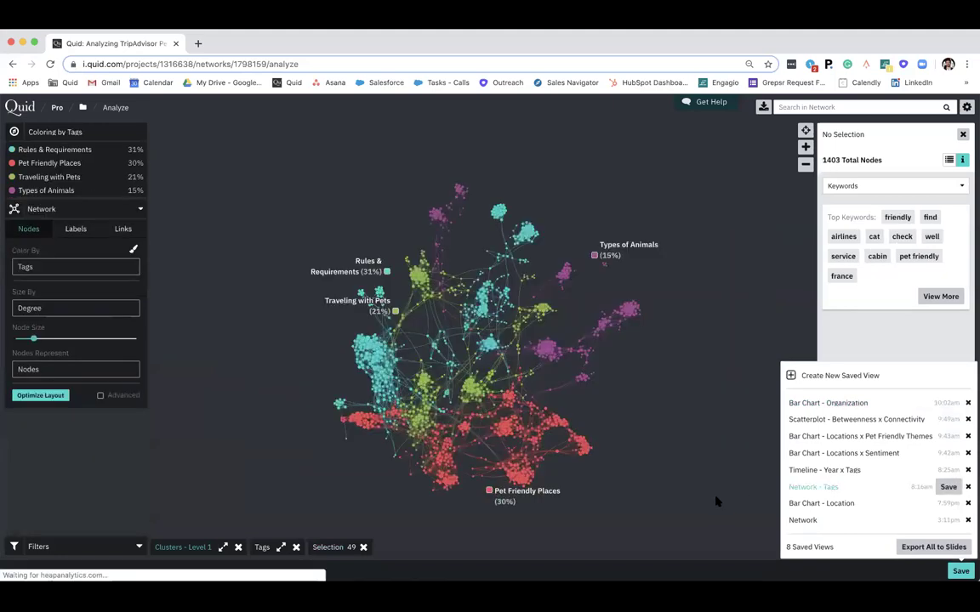
left_click(711, 477)
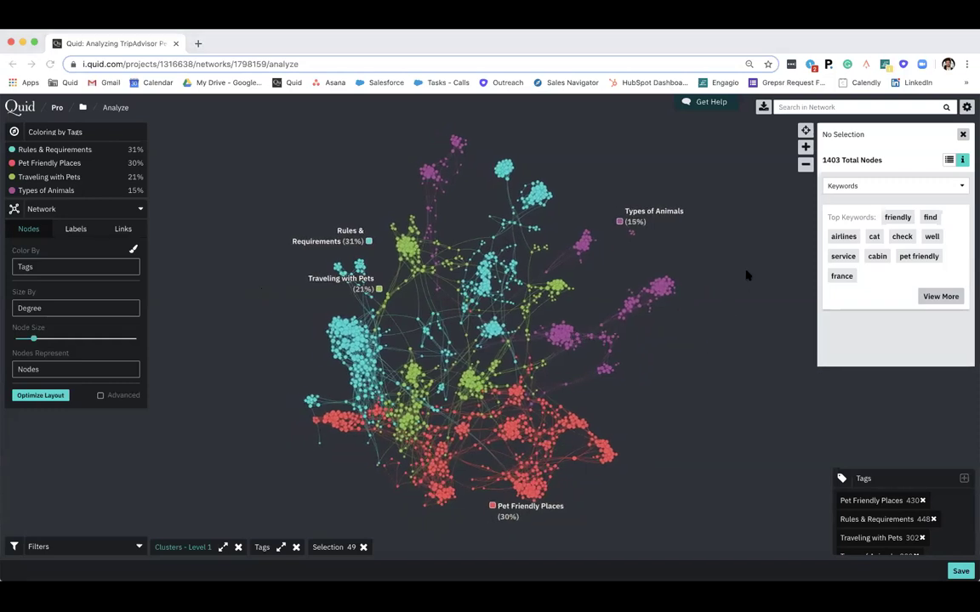
left_click(960, 571)
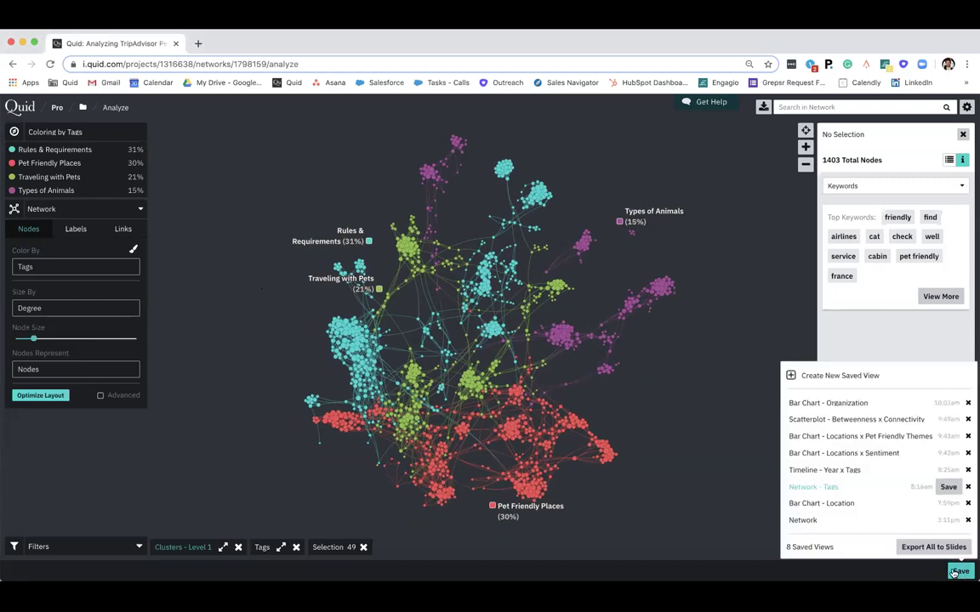
Load the saved 'Timeline - Year x Tags' view showing yearly post counts per tag
left_click(838, 473)
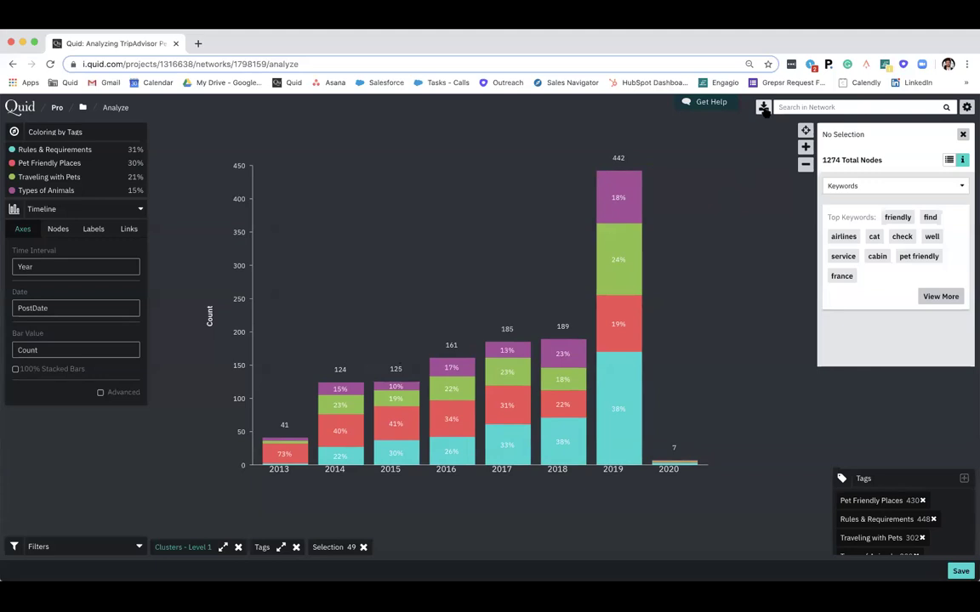
left_click(764, 109)
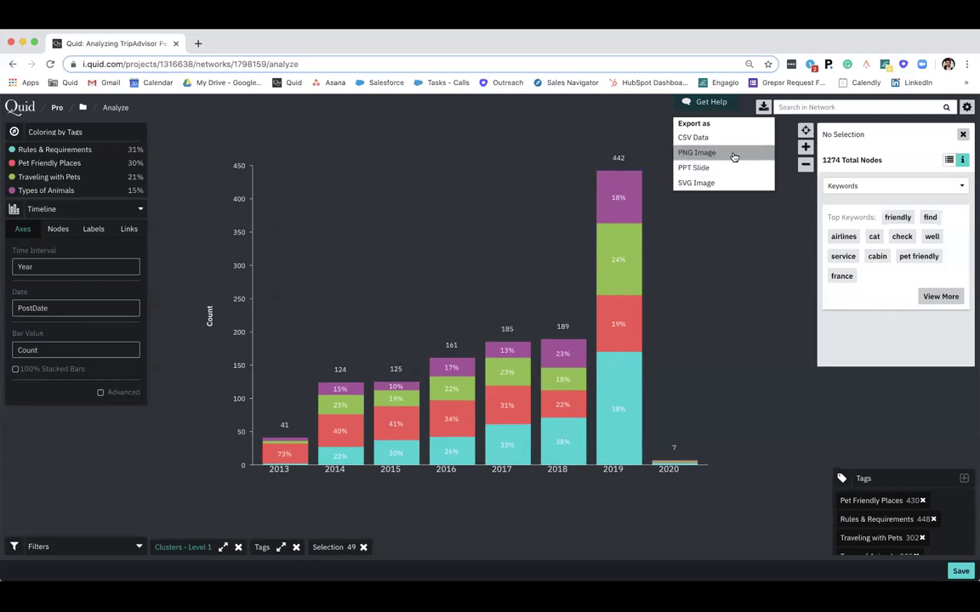
left_click(736, 248)
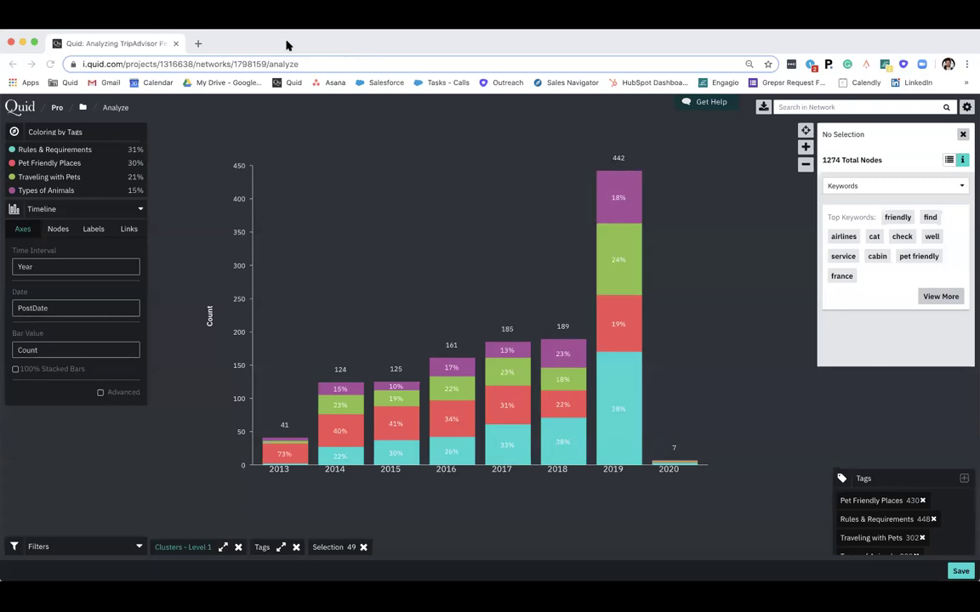
left_click(483, 242)
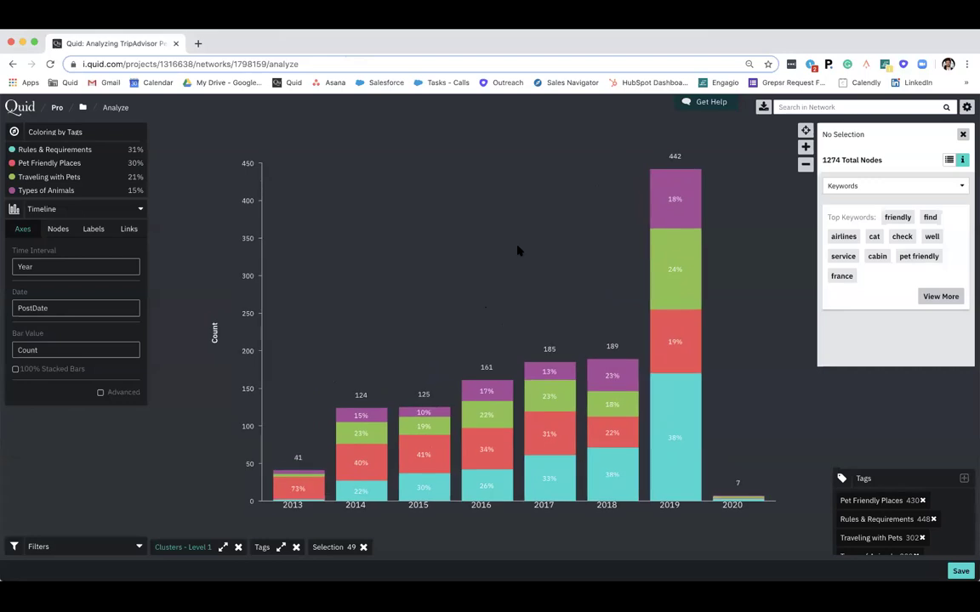